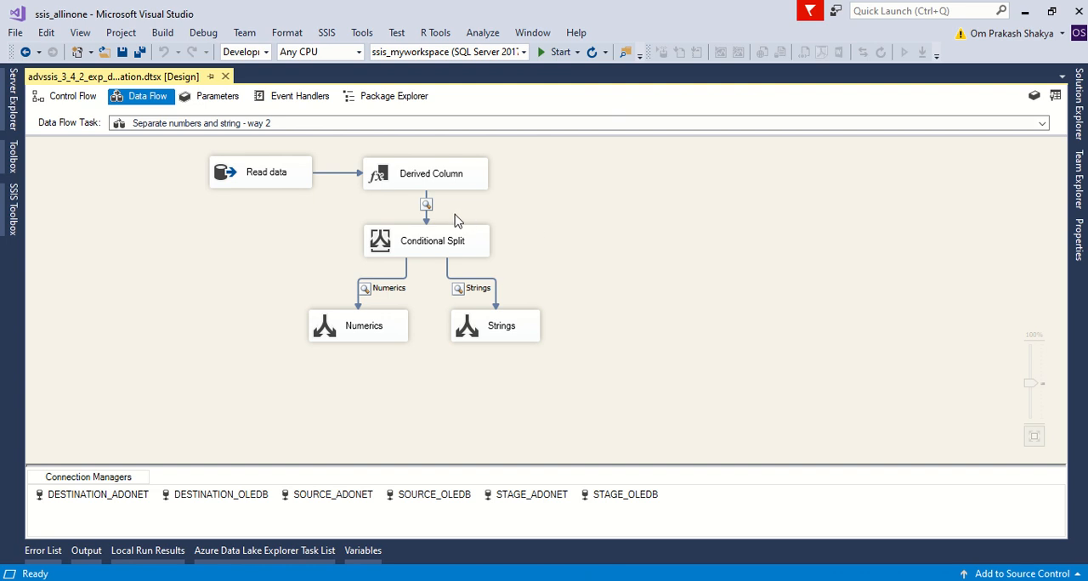
# Open the package advssis_3_4_1_exp_separate_numbers_and_strings.dtsx and place the advssis_3_4_2 package beside it in a new vertical tab group.
pyautogui.click(1080, 113)
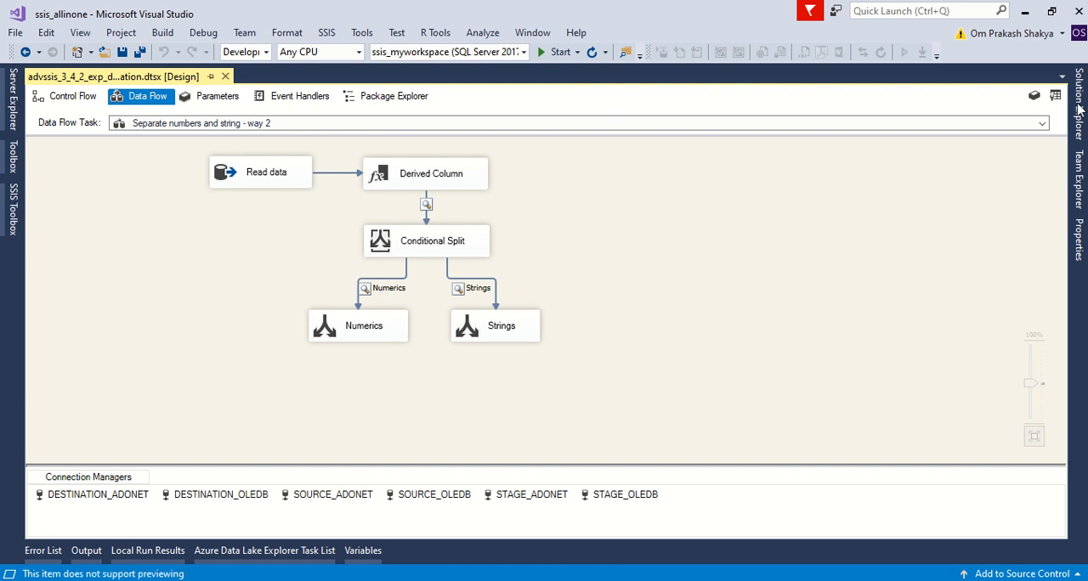
pyautogui.doubleClick(830, 339)
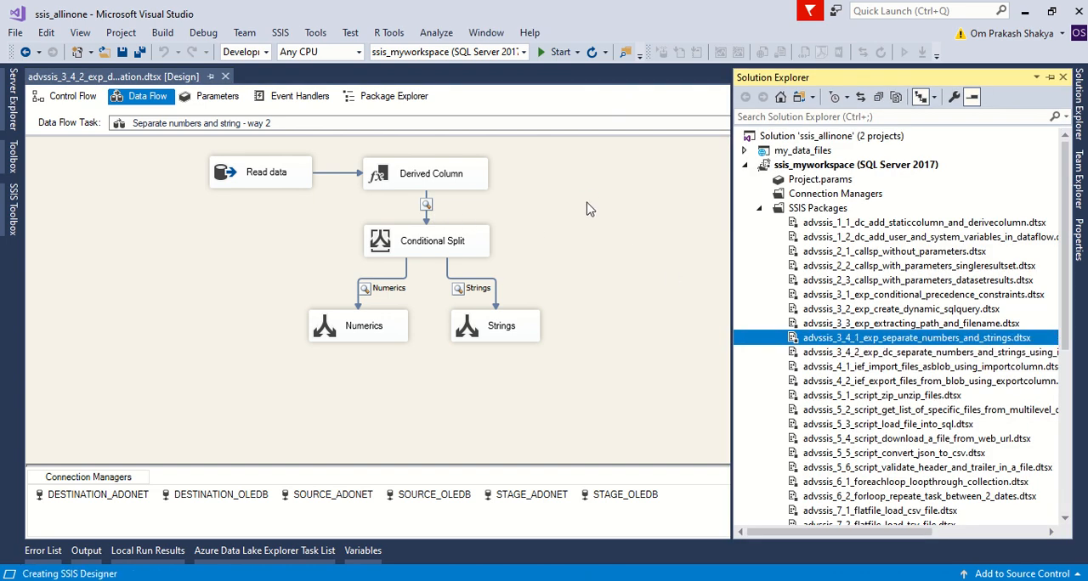
pyautogui.doubleClick(189, 165)
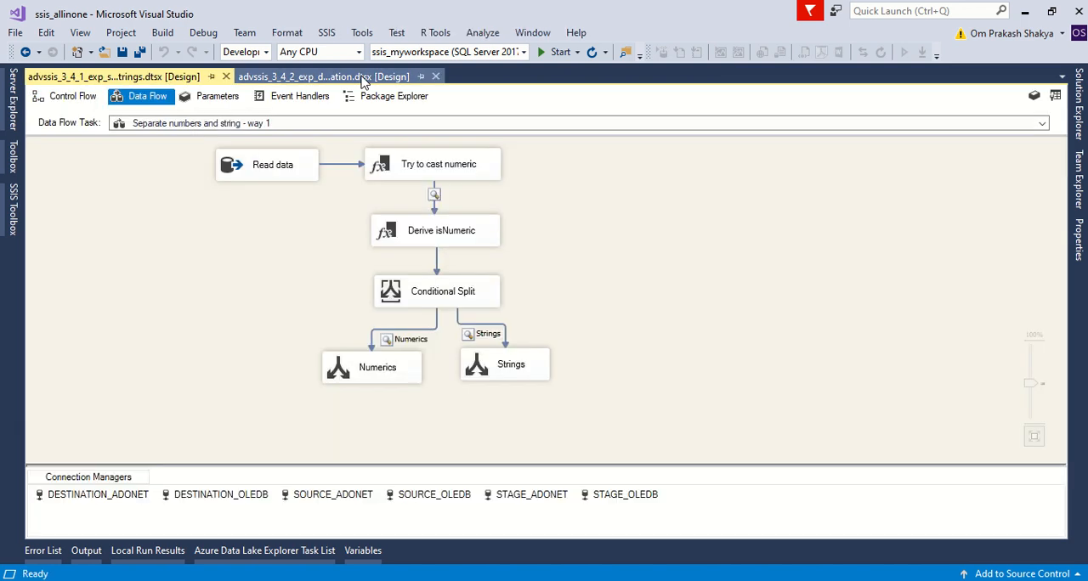
pyautogui.rightClick(361, 78)
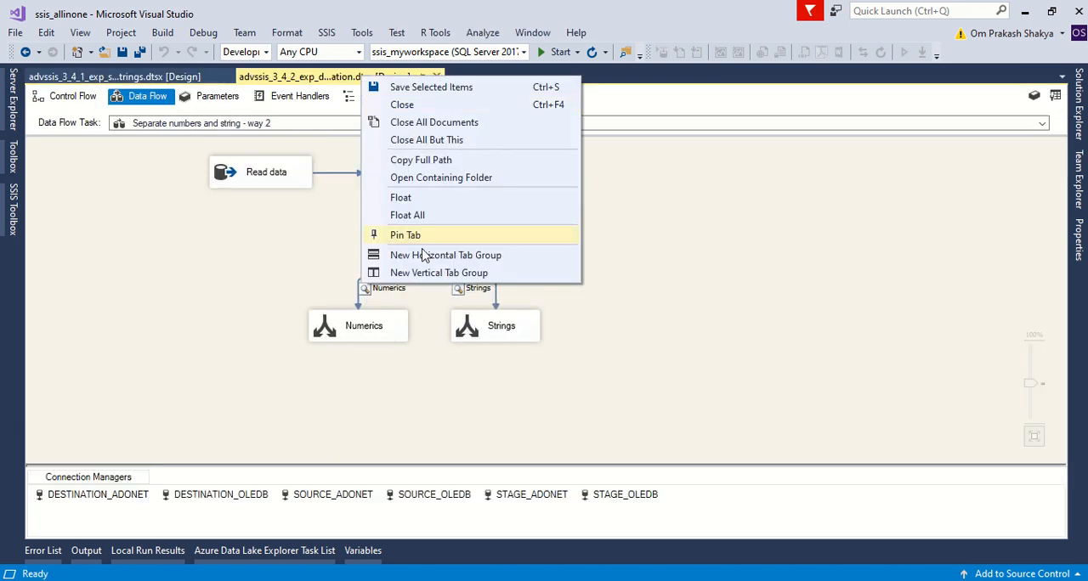
pyautogui.click(428, 273)
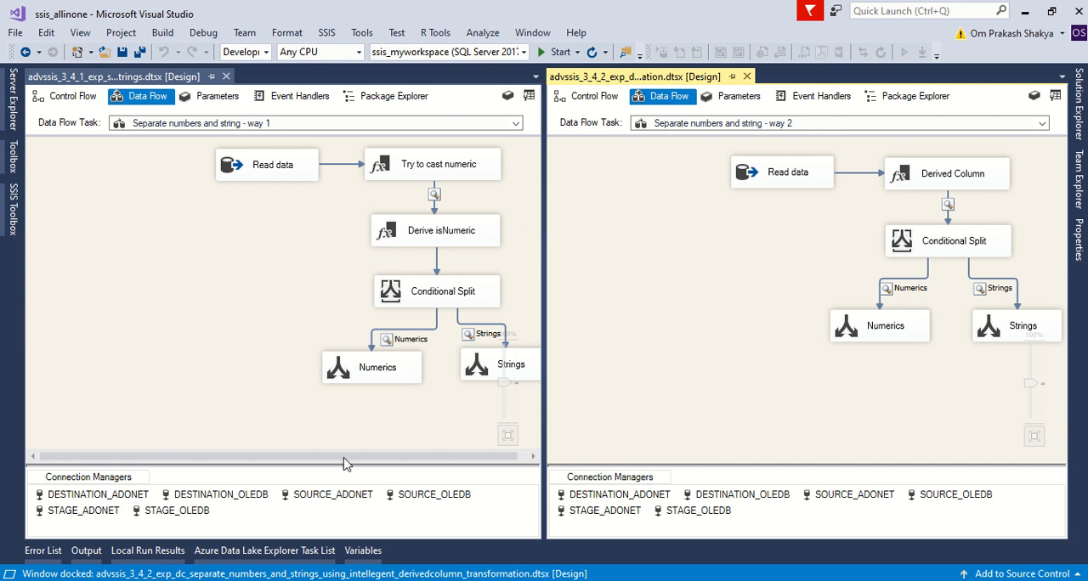
# Shift all components of the "Separate numbers and string - way 2" data flow together toward the left edge of its design surface.
pyautogui.moveTo(353, 456); pyautogui.dragTo(470, 458)
pyautogui.click(636, 308)
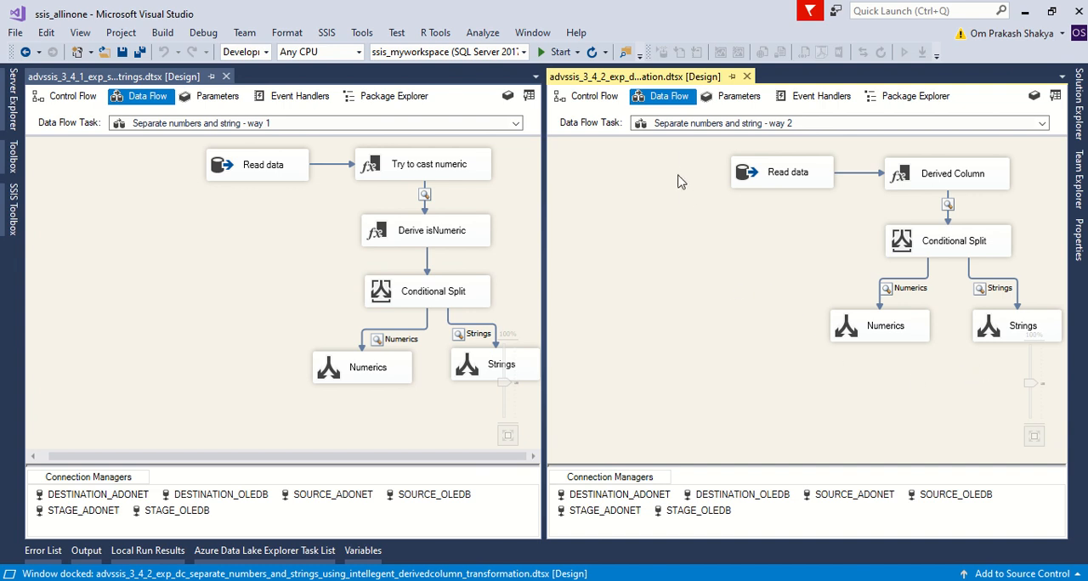
pyautogui.click(1031, 374)
pyautogui.hotkey('ctrl', 'a')
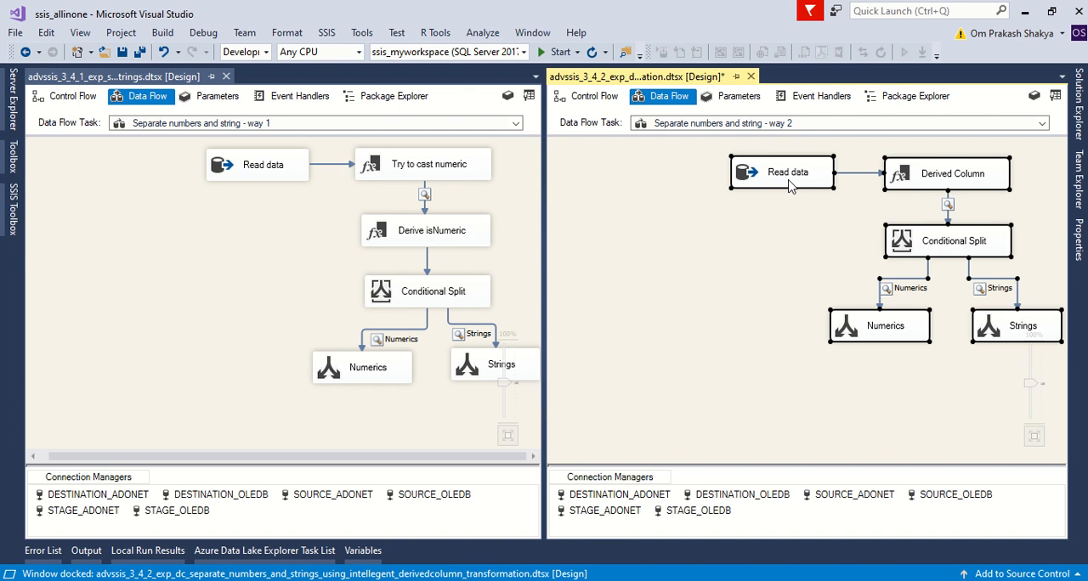
pyautogui.moveTo(790, 180); pyautogui.dragTo(628, 176)
# Shift all components of the "Separate numbers and string - way 1" data flow together toward the left edge and deselect them.
pyautogui.click(200, 231)
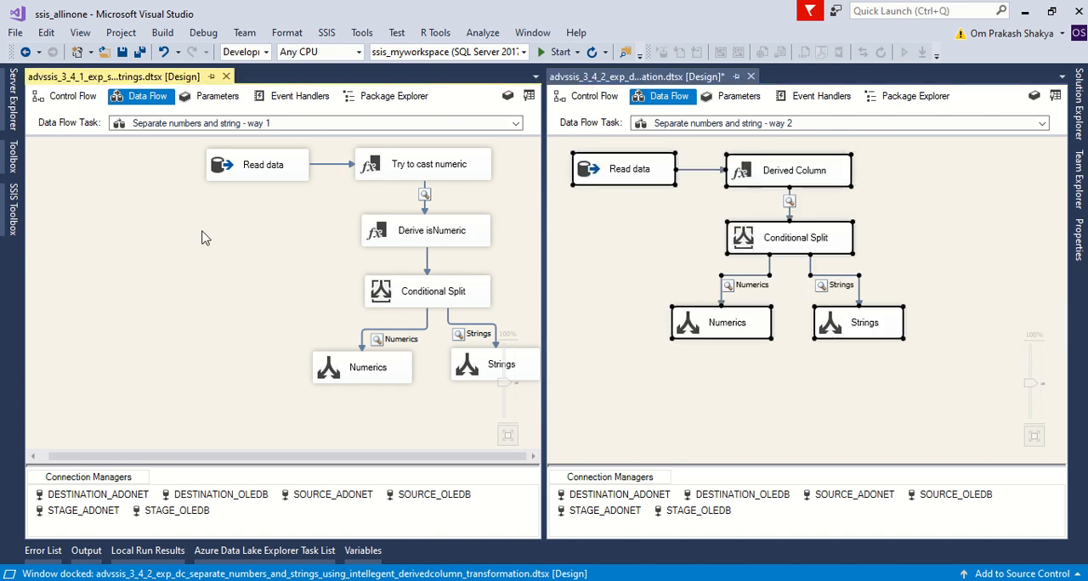
pyautogui.hotkey('ctrl', 'a')
pyautogui.moveTo(228, 173); pyautogui.dragTo(77, 177)
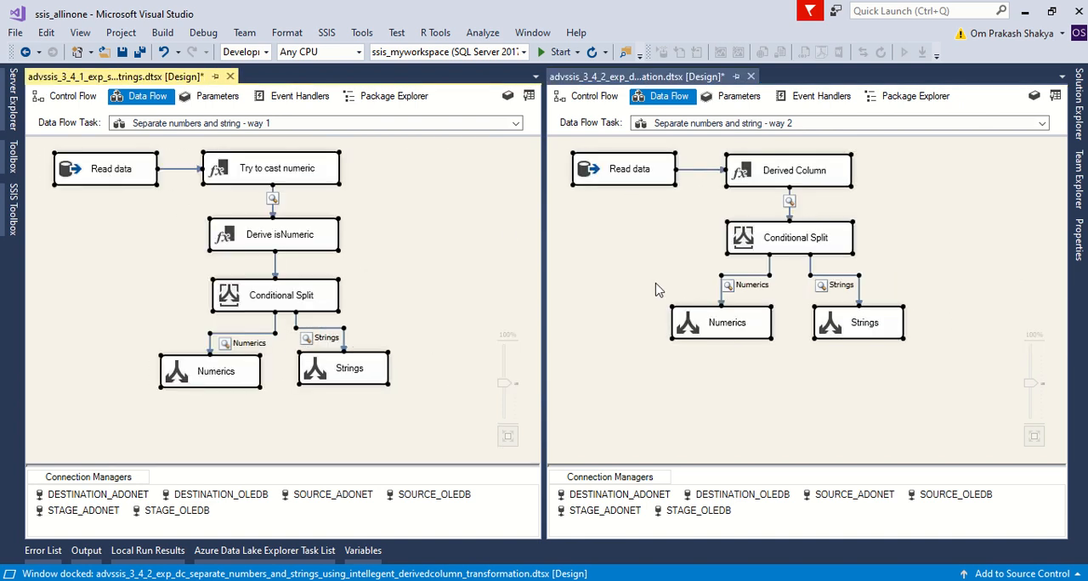
pyautogui.click(646, 247)
pyautogui.click(415, 214)
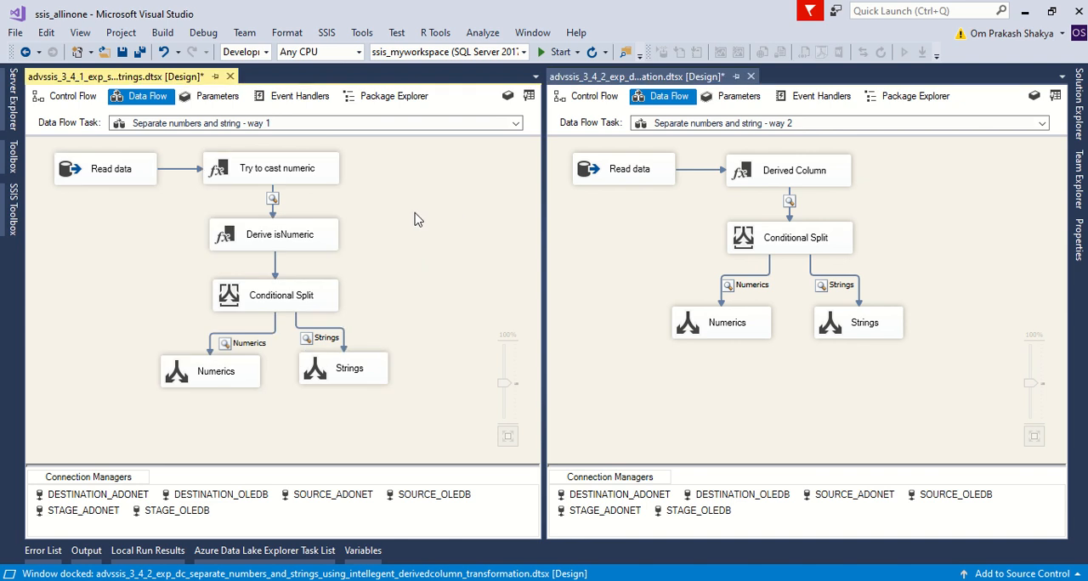
# Examine the expression and name of the derived column in the way 2 Derived Column transformation, and close its editor without changes.
pyautogui.click(648, 221)
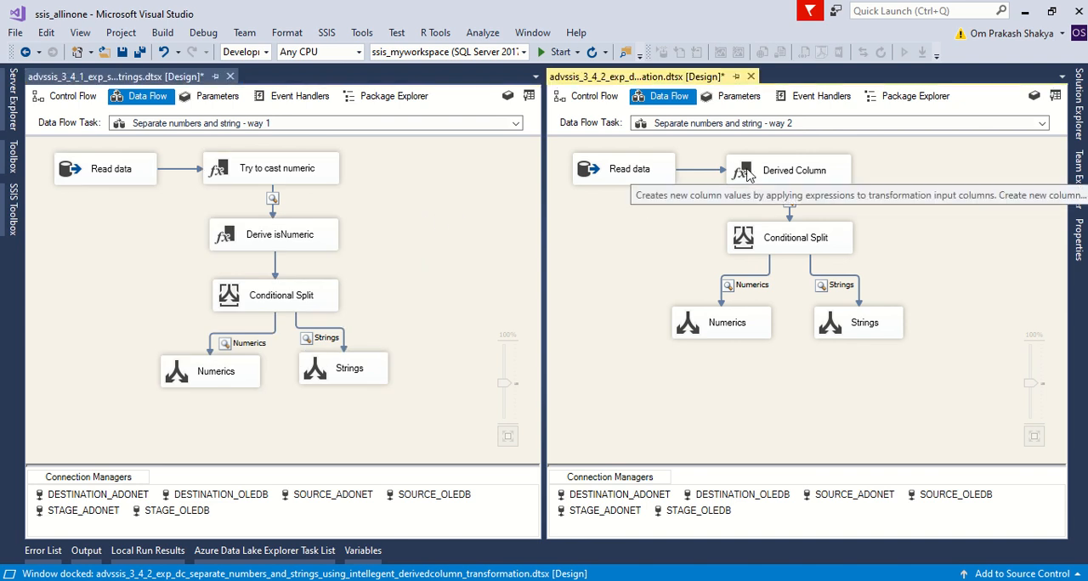
pyautogui.doubleClick(747, 174)
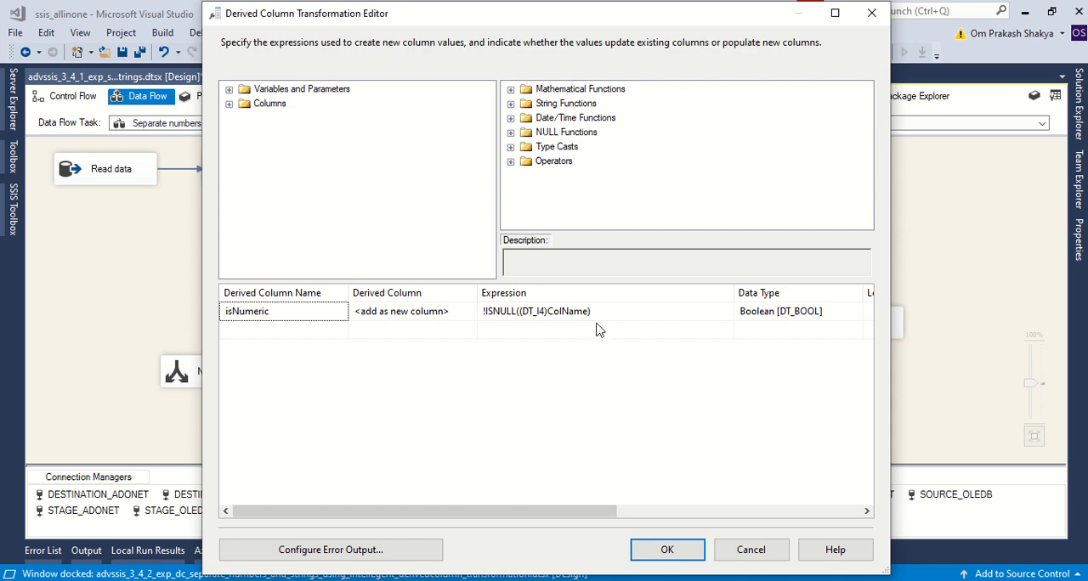
pyautogui.click(601, 315)
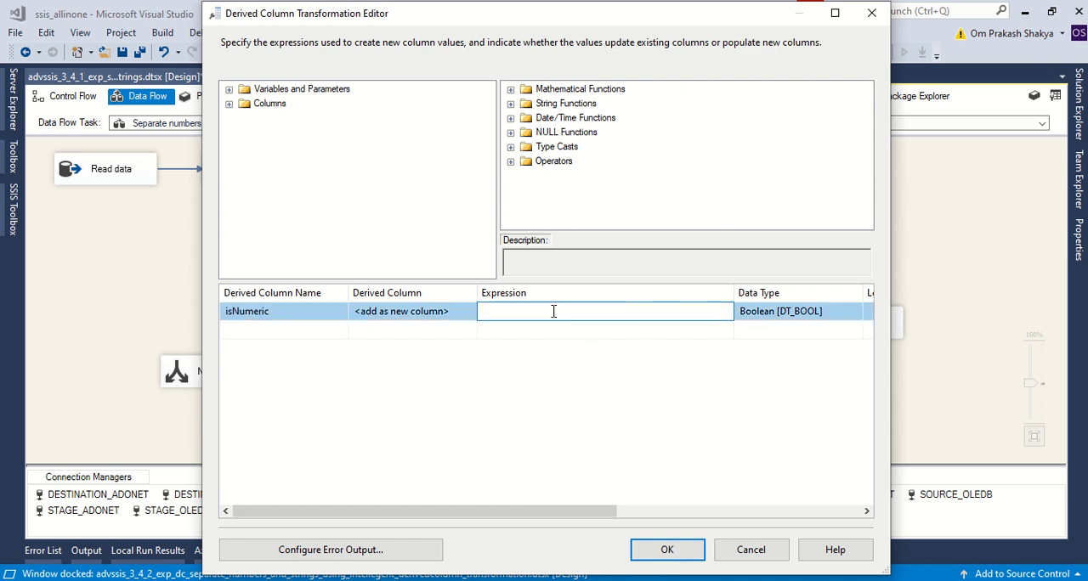
pyautogui.moveTo(547, 311); pyautogui.dragTo(590, 314)
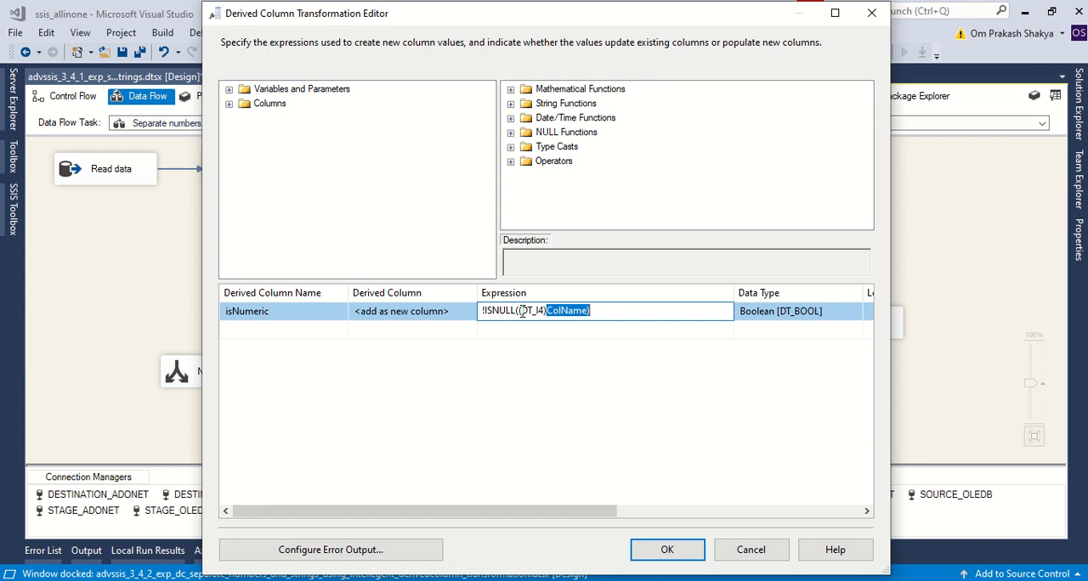
pyautogui.moveTo(520, 311); pyautogui.dragTo(596, 313)
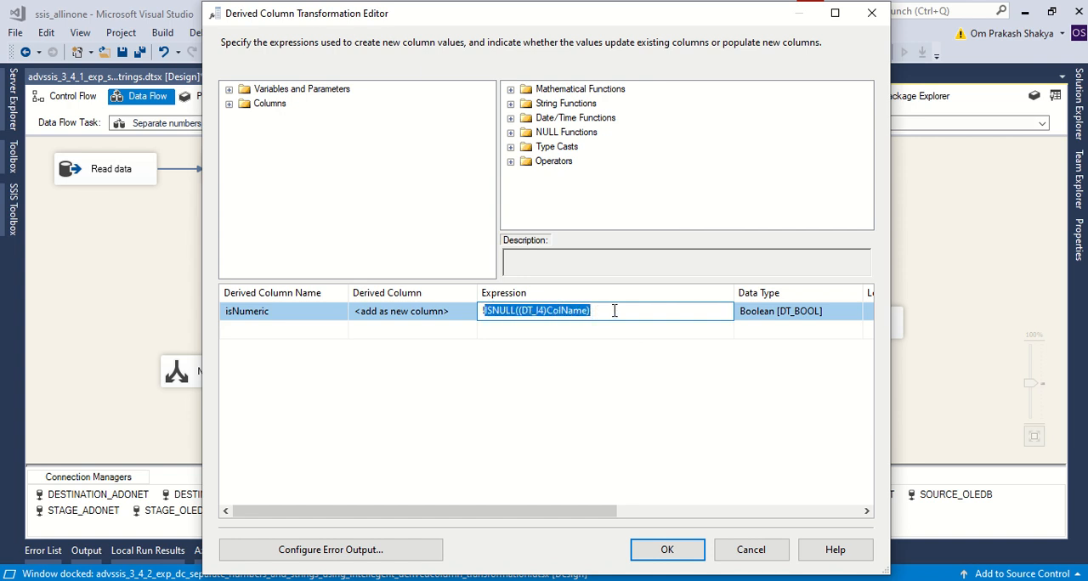
pyautogui.click(613, 311)
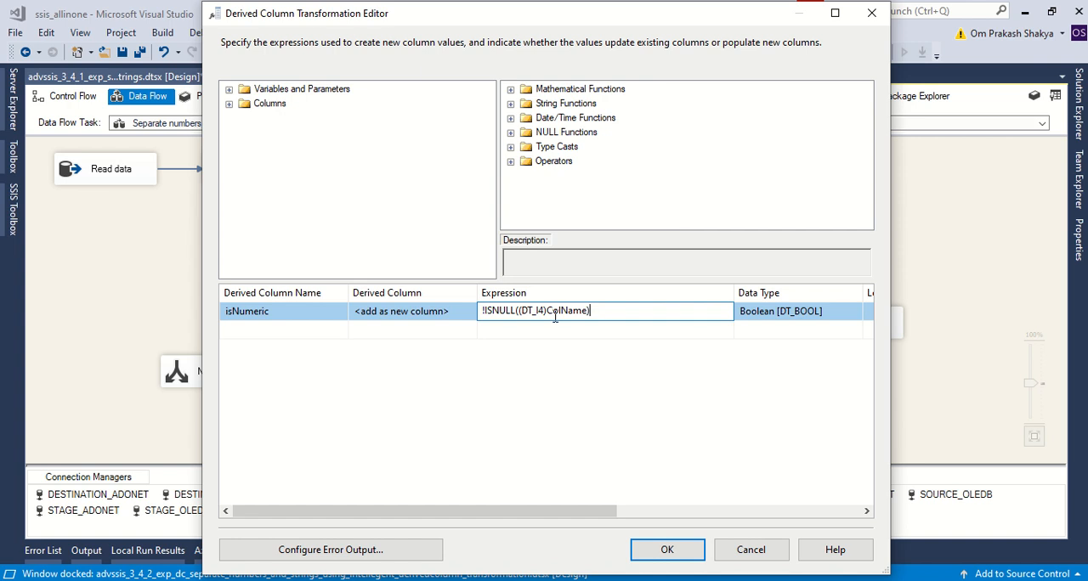
pyautogui.moveTo(482, 311); pyautogui.dragTo(607, 313)
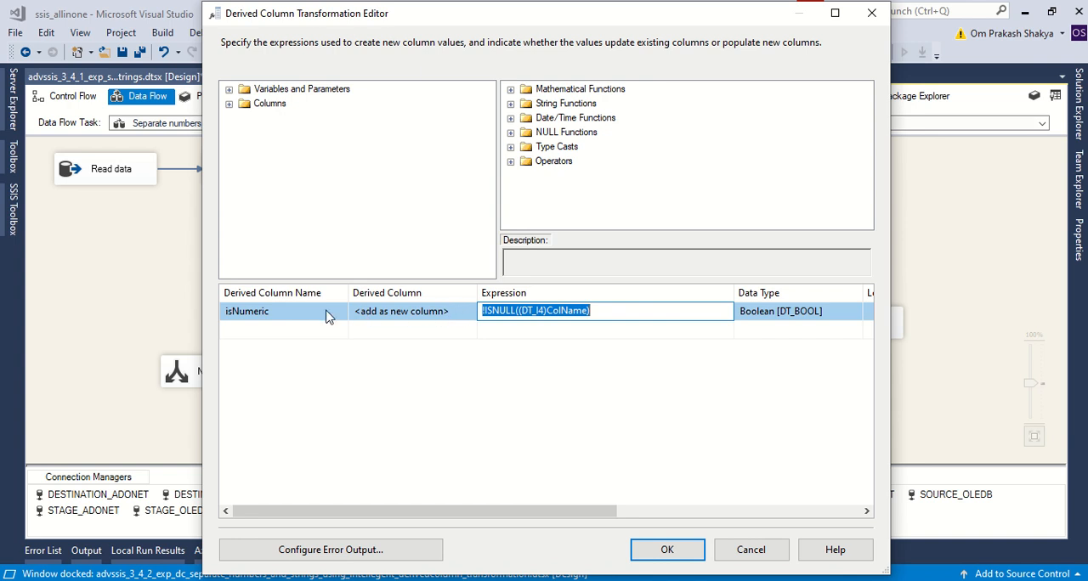
pyautogui.click(575, 312)
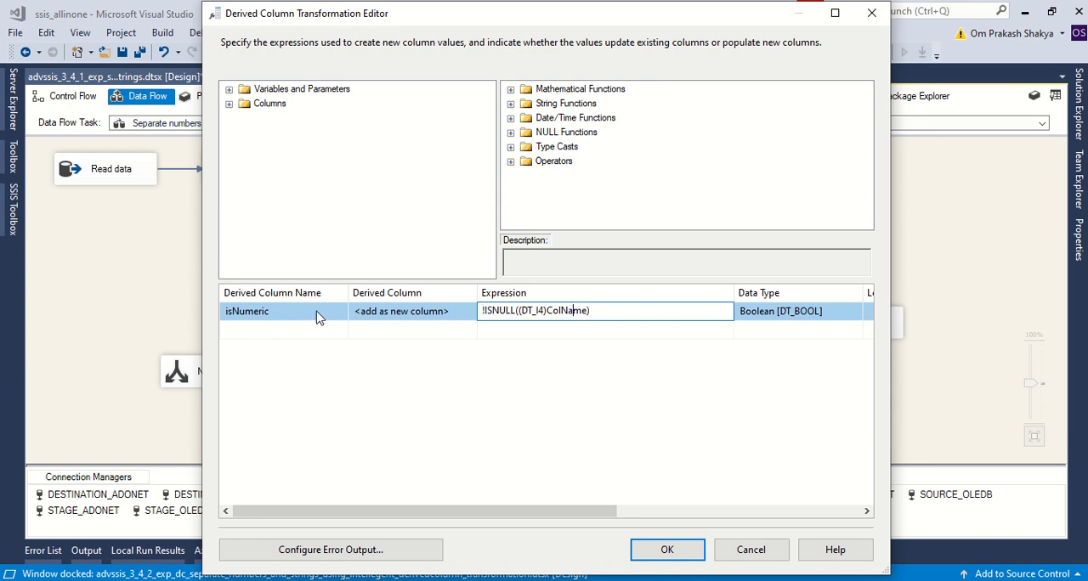
pyautogui.moveTo(522, 313); pyautogui.dragTo(548, 312)
pyautogui.click(284, 314)
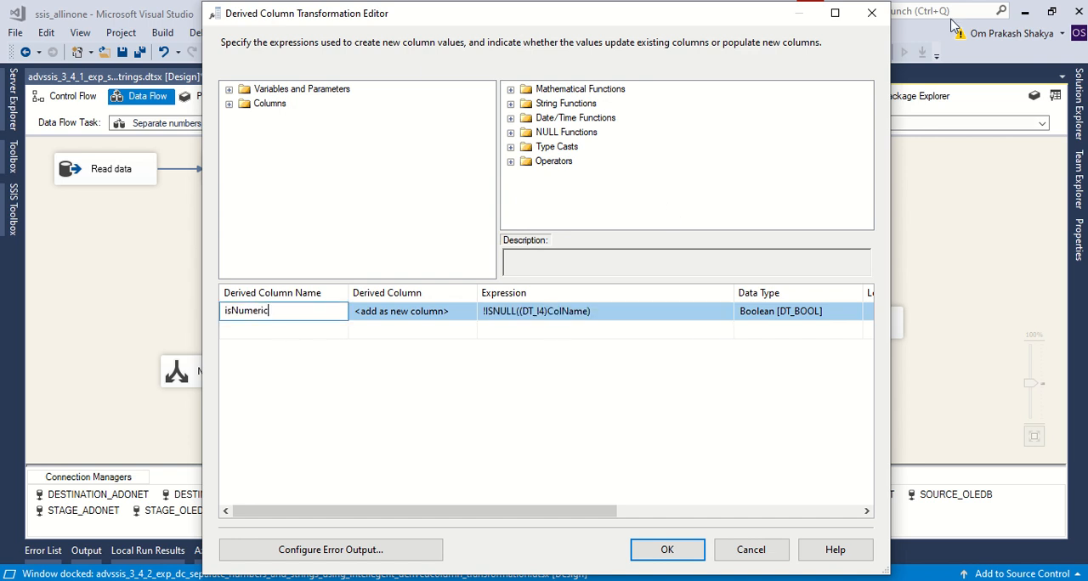
pyautogui.click(870, 14)
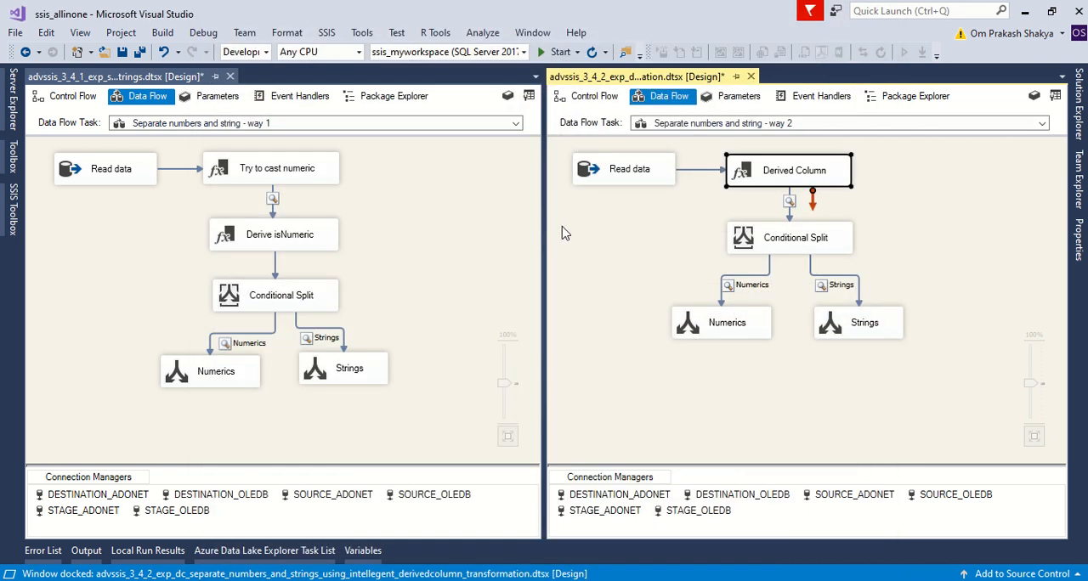
# Examine the expression and column name defined in the way 1 "Try to cast numeric" transformation.
pyautogui.doubleClick(244, 172)
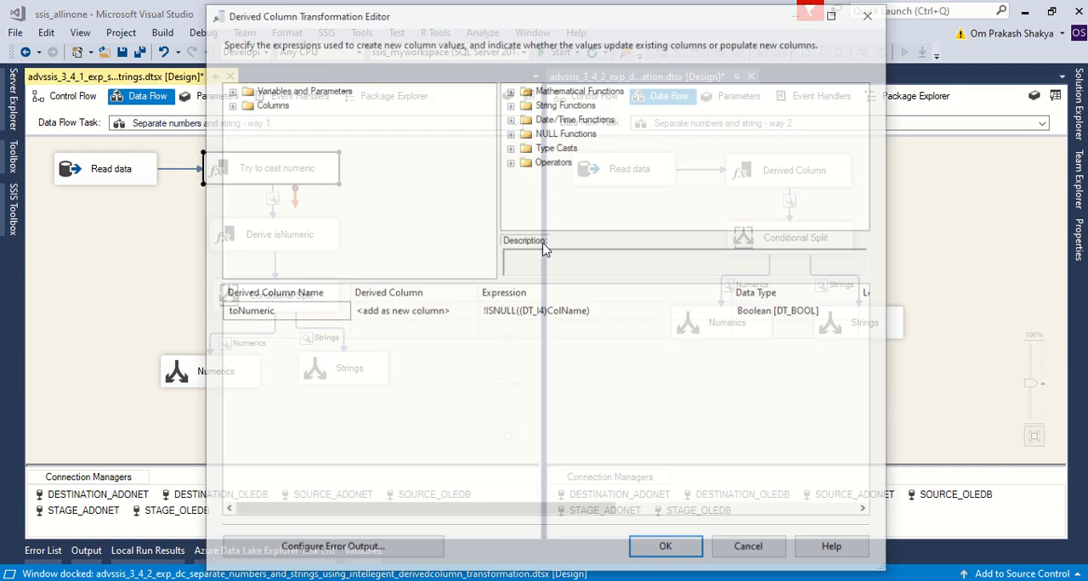
pyautogui.click(606, 311)
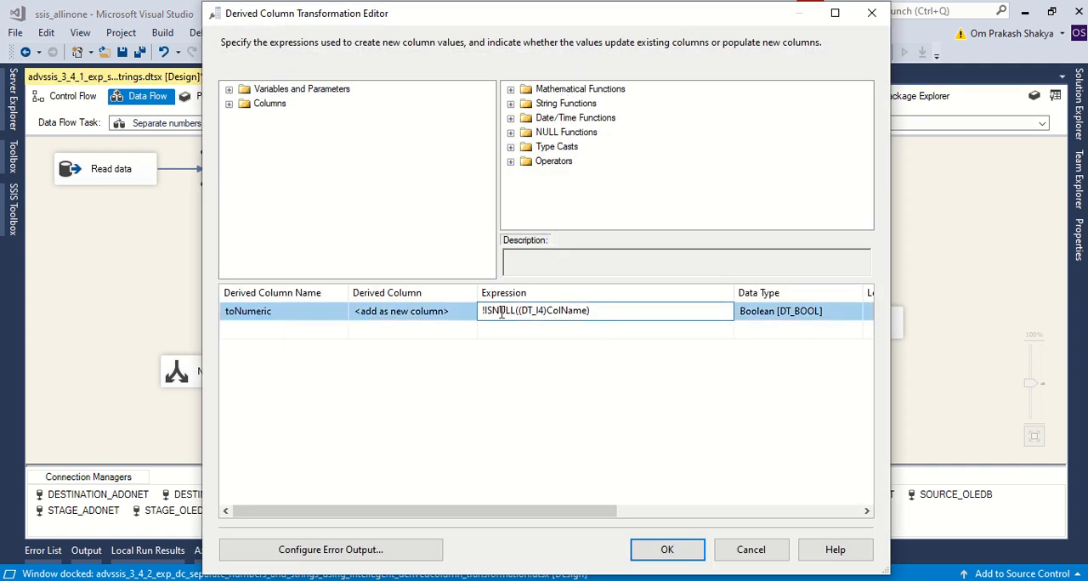
pyautogui.hotkey('ctrl', 'a')
pyautogui.click(274, 314)
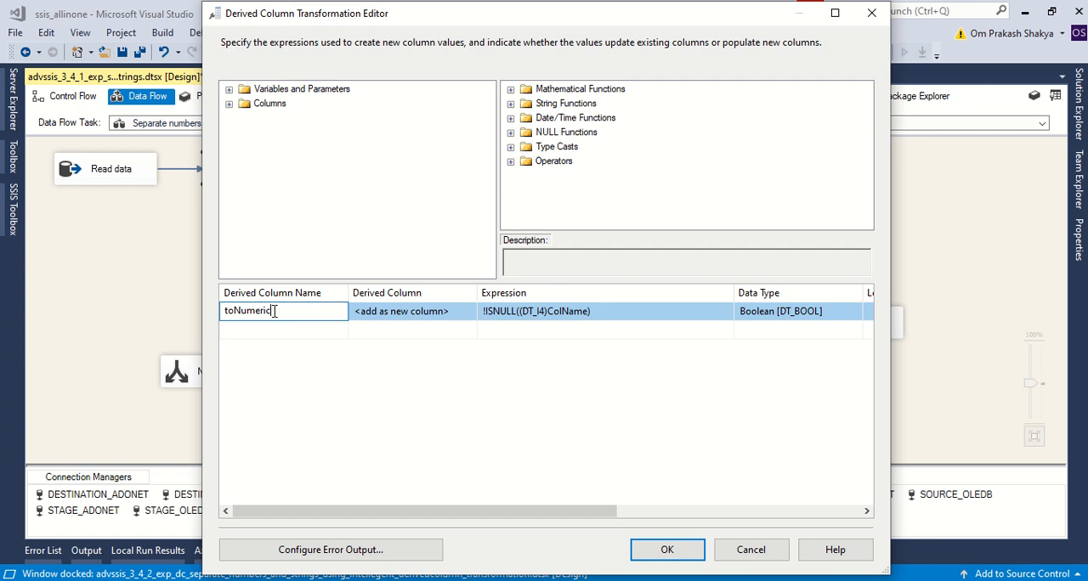
pyautogui.moveTo(301, 311); pyautogui.dragTo(224, 311)
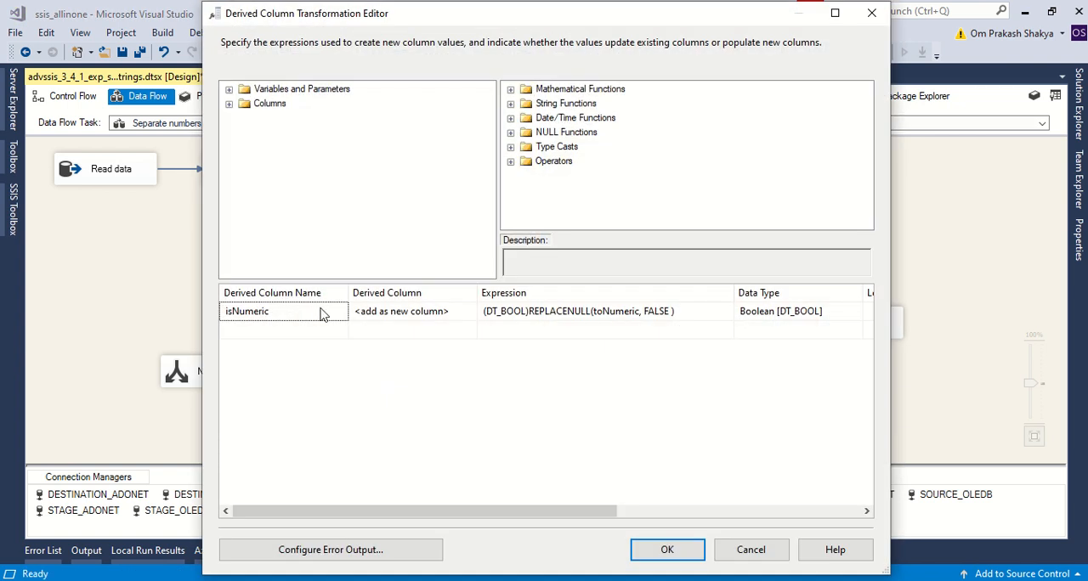
# Examine the expression and column name in the way 1 "Derive isNumeric" transformation, and close its editor without changes.
pyautogui.click(529, 312)
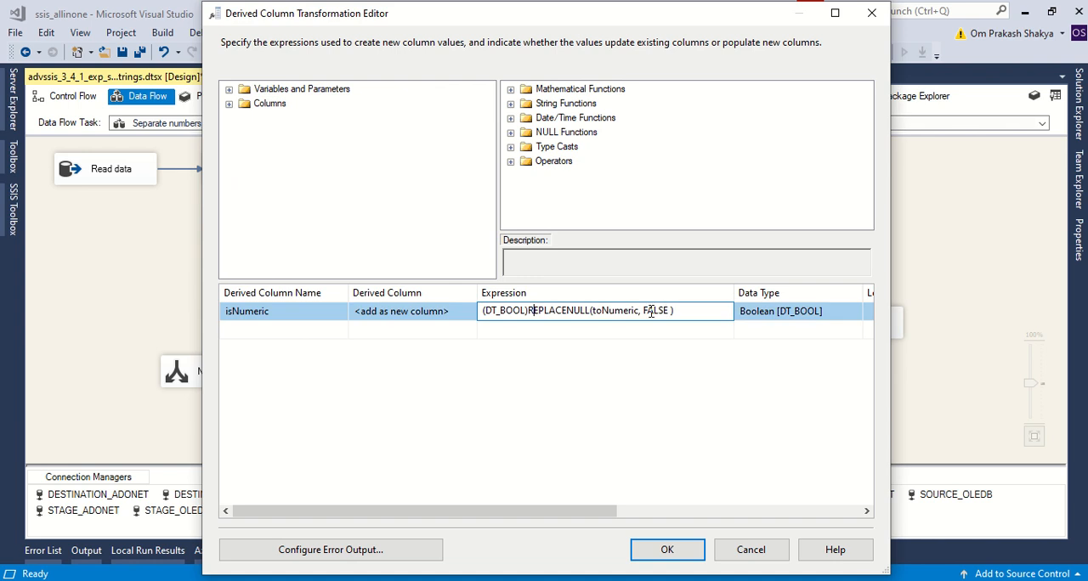
pyautogui.moveTo(691, 311); pyautogui.dragTo(443, 308)
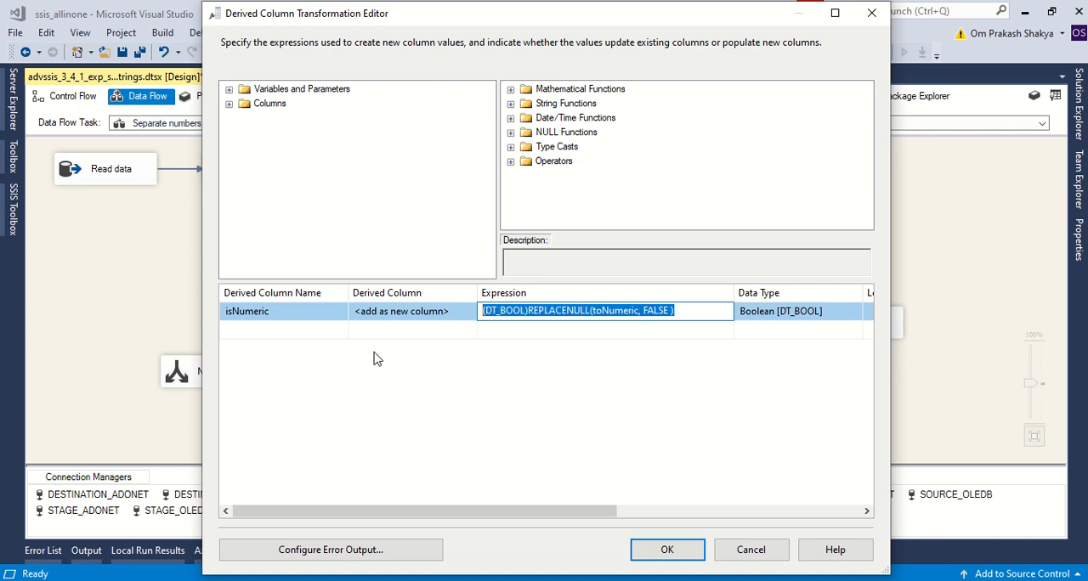
pyautogui.click(328, 355)
pyautogui.click(260, 315)
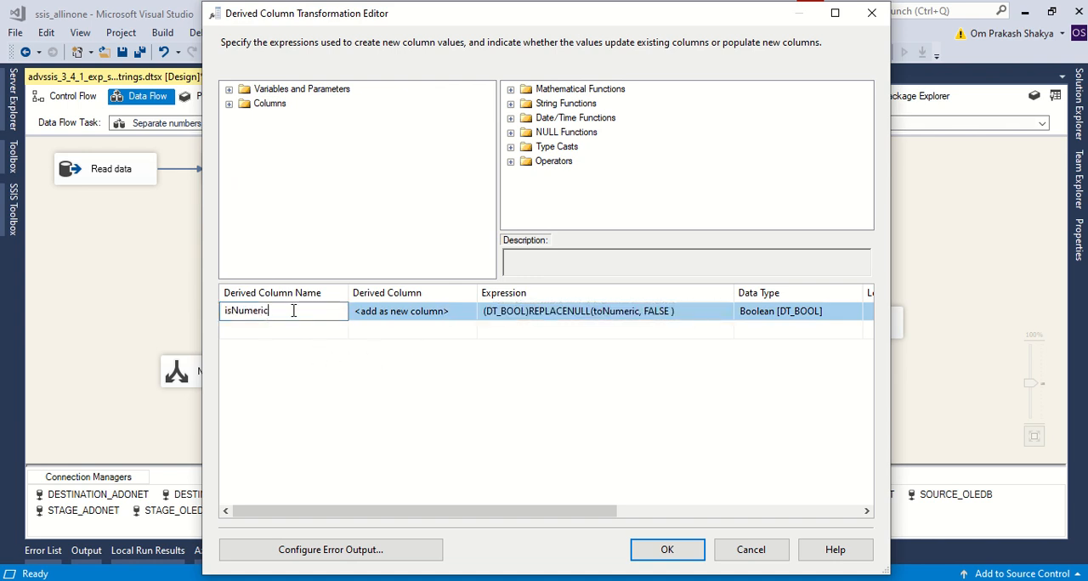
pyautogui.moveTo(293, 311); pyautogui.dragTo(181, 316)
pyautogui.click(871, 13)
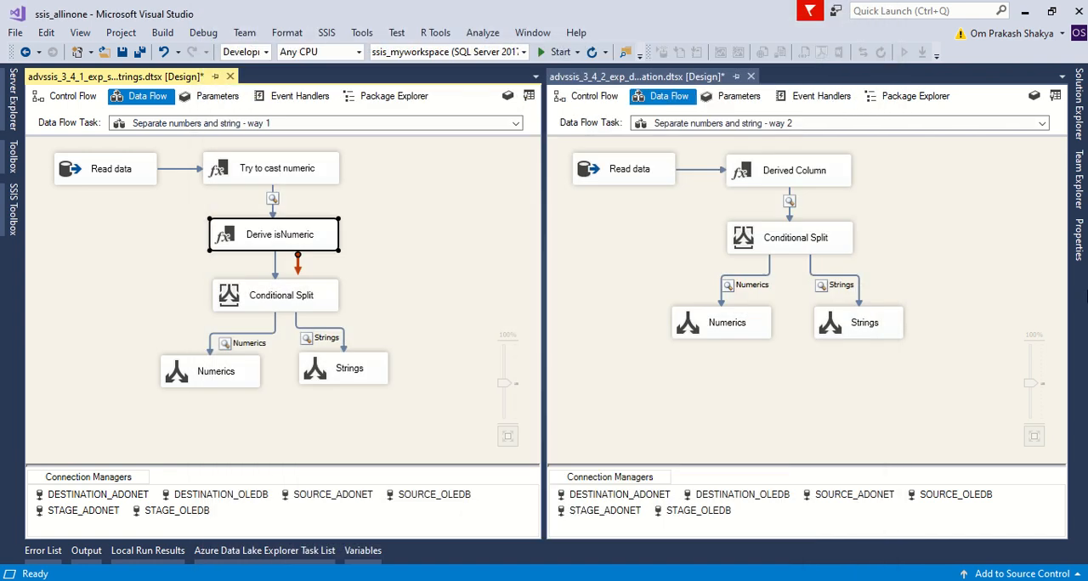
pyautogui.click(633, 256)
# Check the error output configuration of the "Try to cast numeric" transformation, and close both dialogs without changes.
pyautogui.click(249, 177)
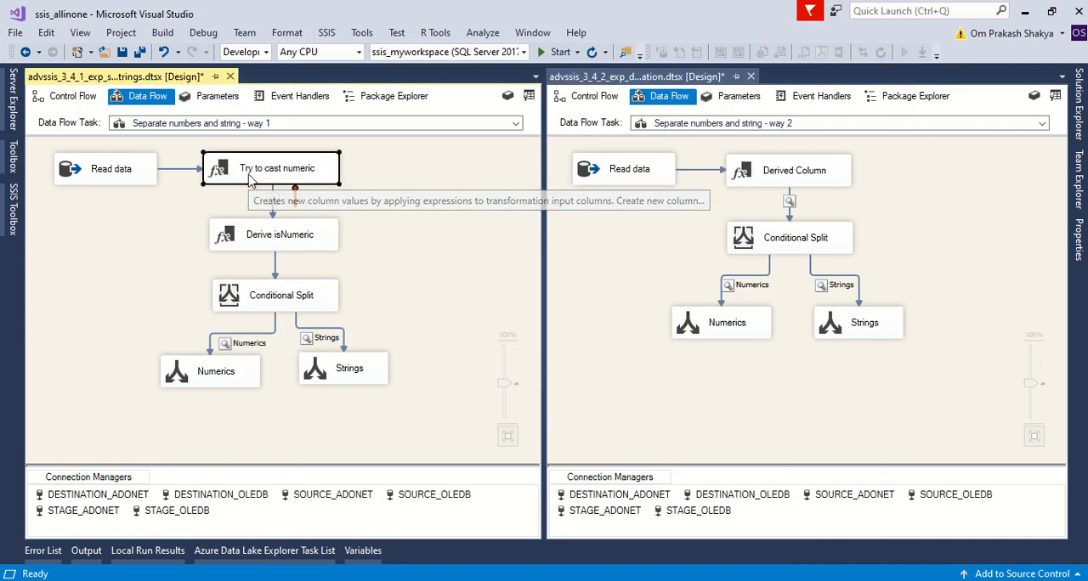
pyautogui.doubleClick(248, 176)
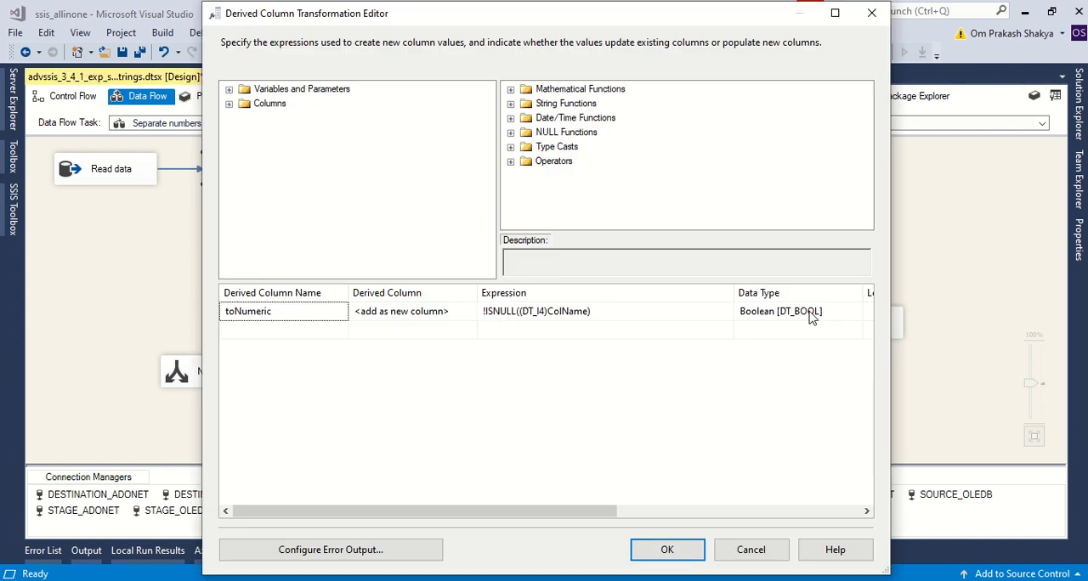
pyautogui.click(361, 550)
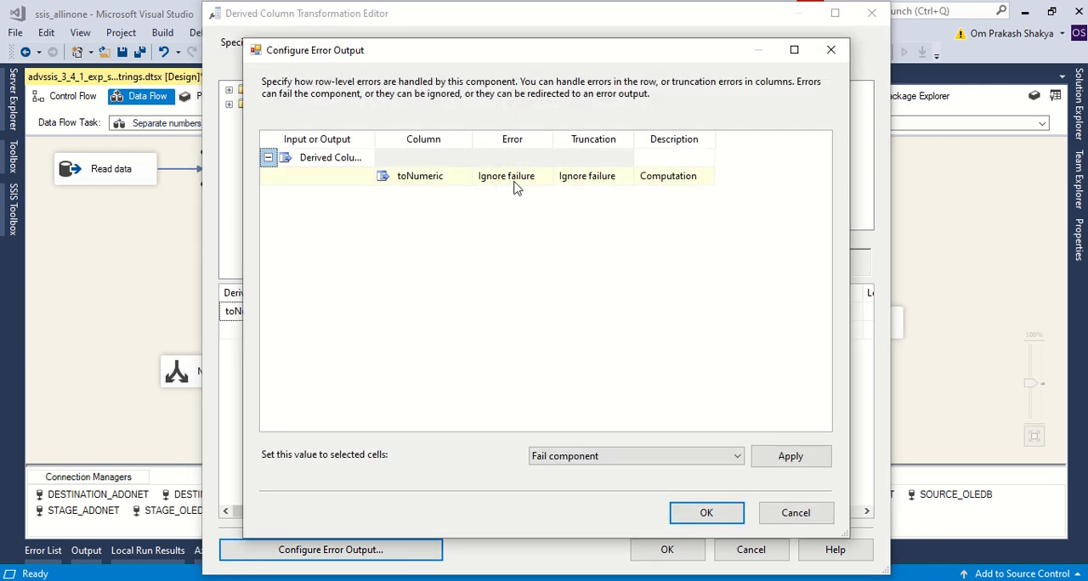
pyautogui.click(830, 49)
pyautogui.click(871, 13)
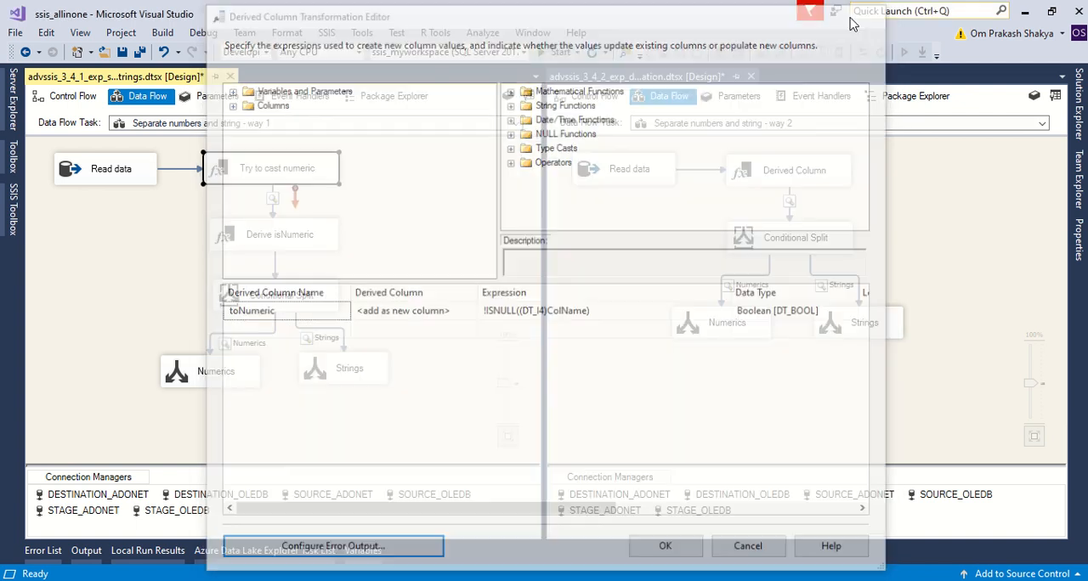
pyautogui.click(436, 238)
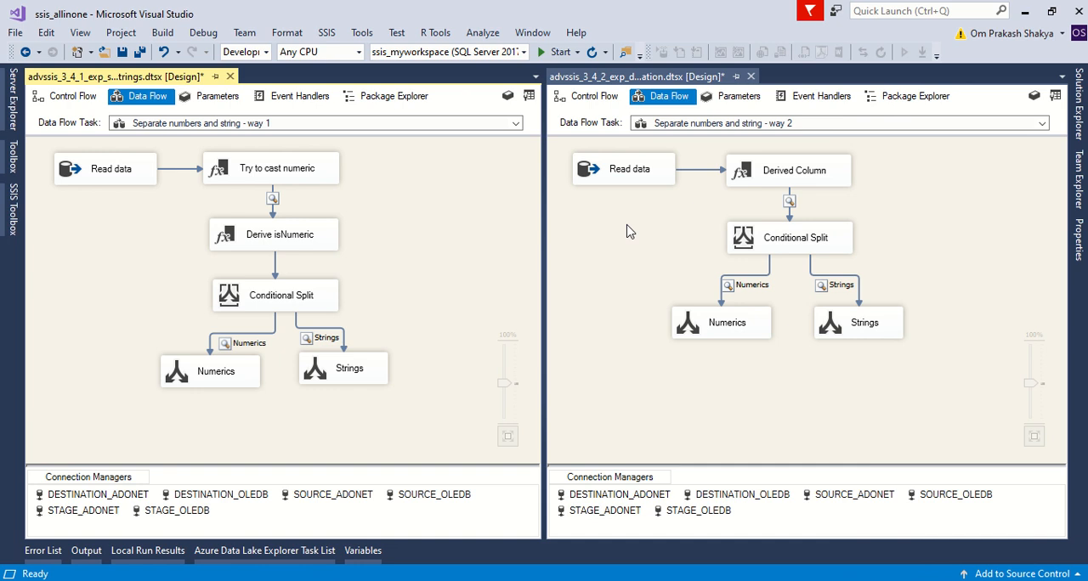
# Review the isNumeric expression in the way 2 Derived Column transformation, including its DT_I4 cast and ISNULL check, and close the editor without changes.
pyautogui.doubleClick(749, 170)
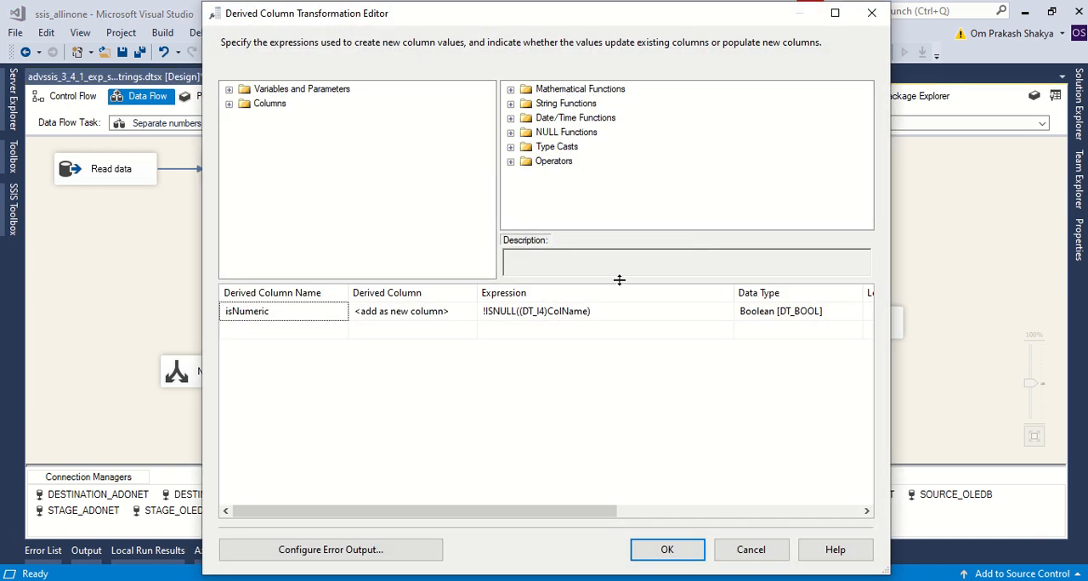
pyautogui.click(599, 311)
pyautogui.moveTo(590, 310)
pyautogui.mouseDown()
pyautogui.moveTo(553, 311)
pyautogui.moveTo(585, 310)
pyautogui.mouseUp()
pyautogui.click(596, 312)
pyautogui.click(521, 311)
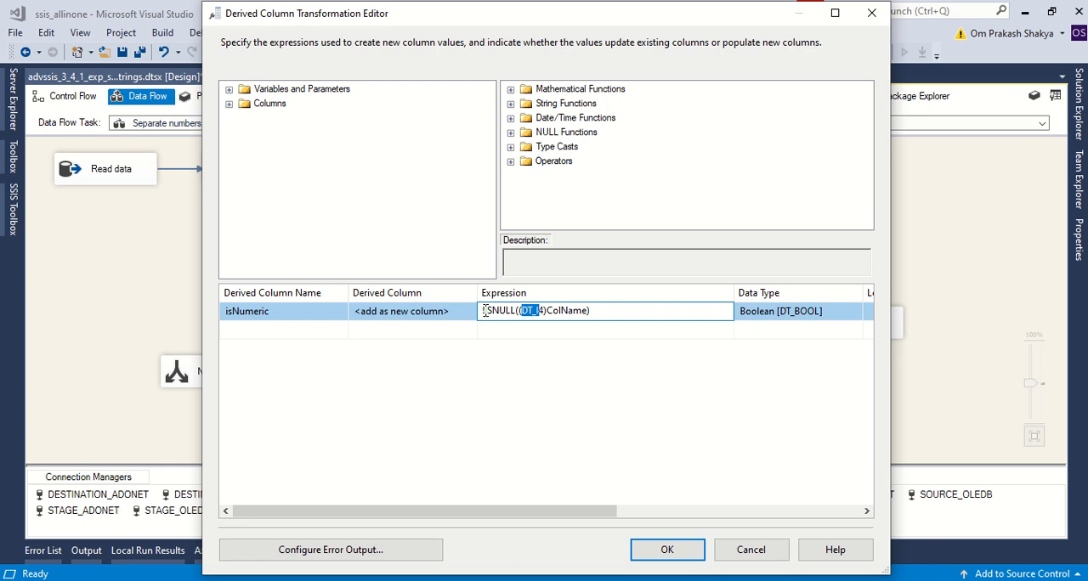
pyautogui.moveTo(484, 311); pyautogui.dragTo(524, 311)
pyautogui.click(689, 310)
pyautogui.moveTo(481, 311); pyautogui.dragTo(609, 310)
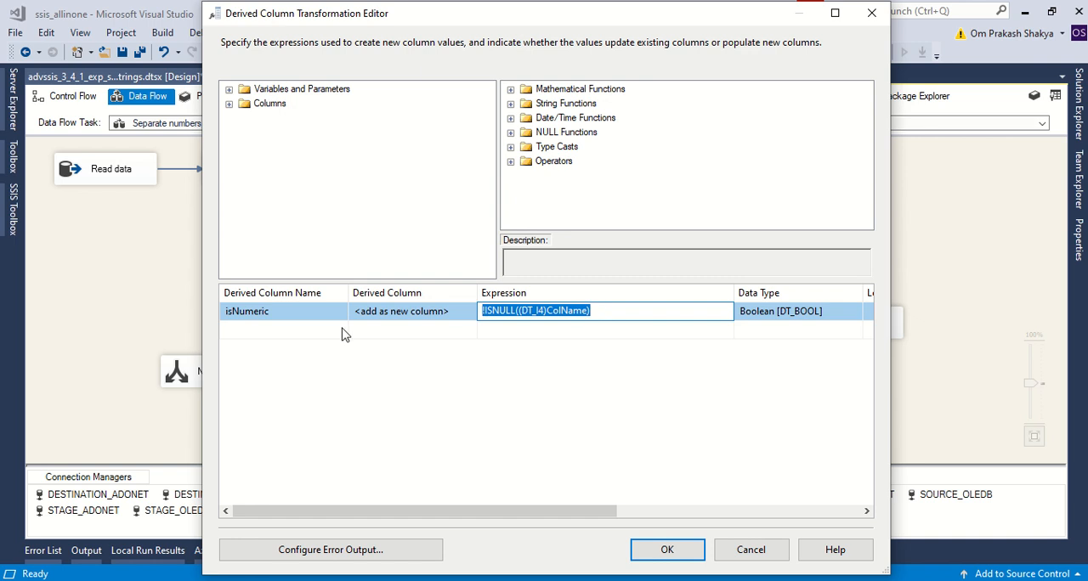
pyautogui.click(682, 311)
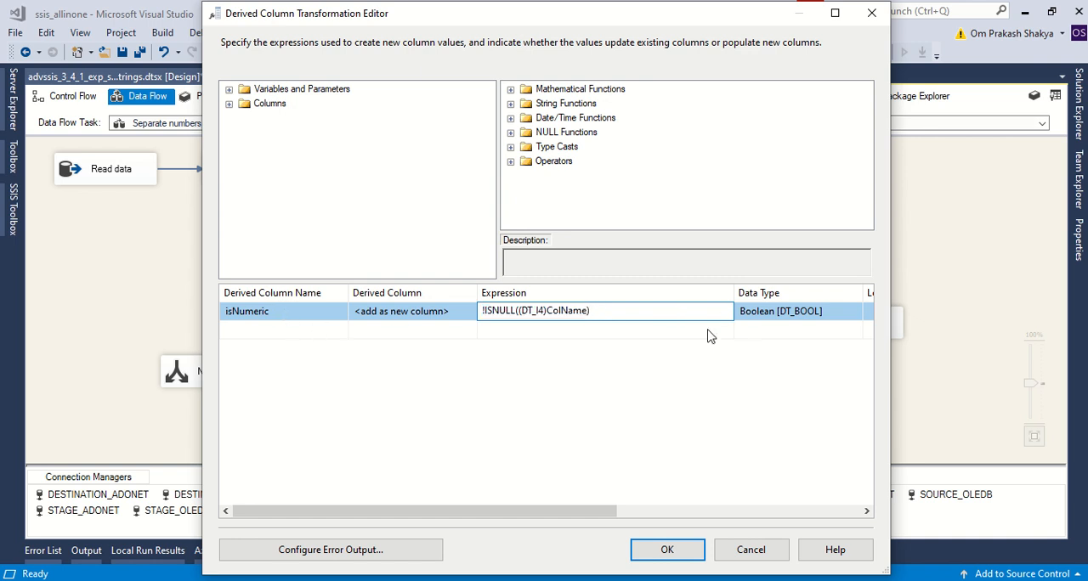
pyautogui.click(705, 331)
pyautogui.click(629, 311)
pyautogui.click(871, 13)
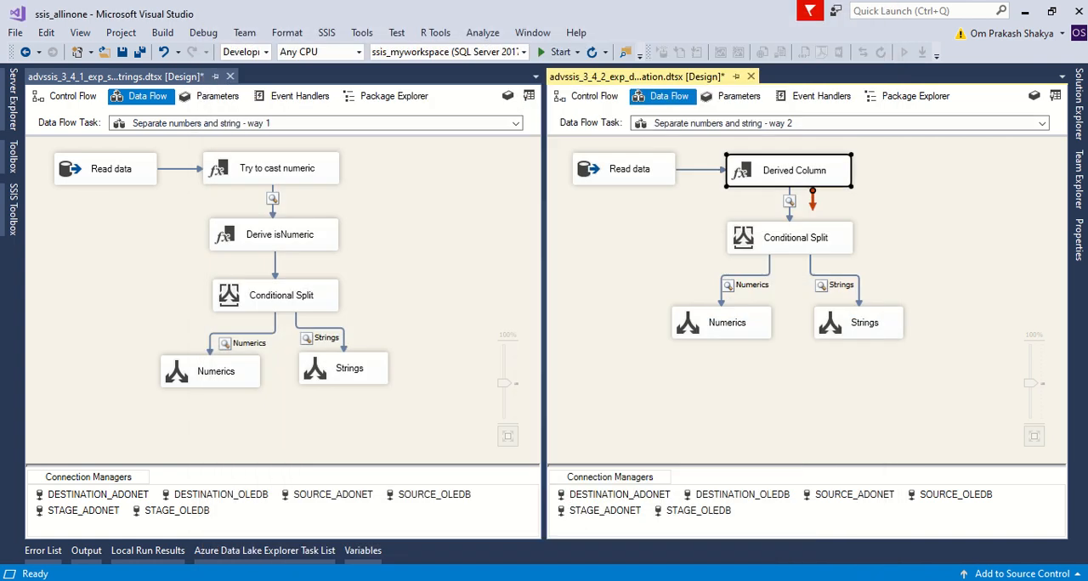
# Check the error output configuration of the way 2 Derived Column transformation, and close both dialogs without changes.
pyautogui.doubleClick(752, 183)
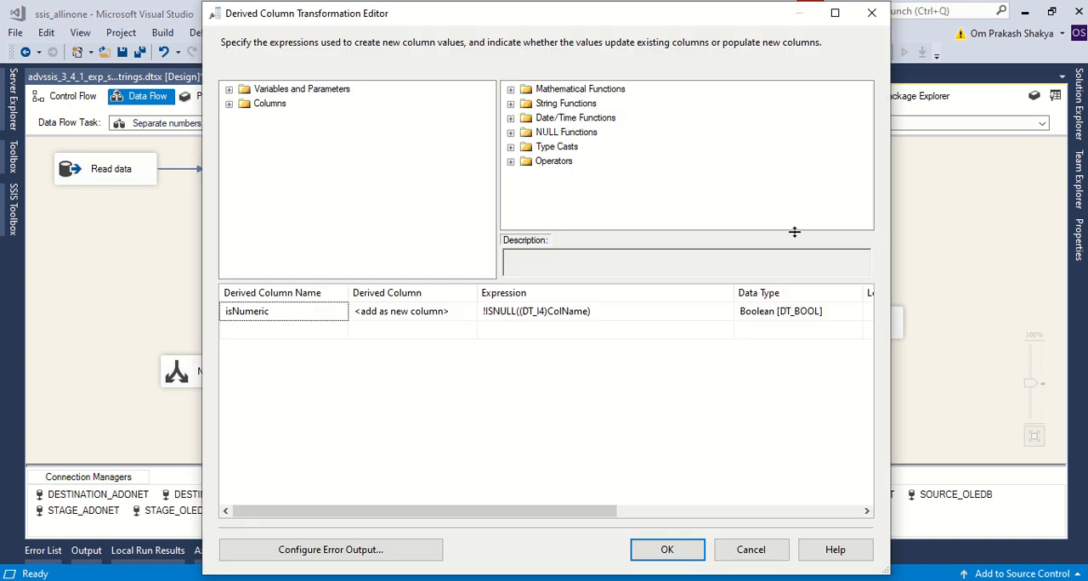
pyautogui.click(327, 553)
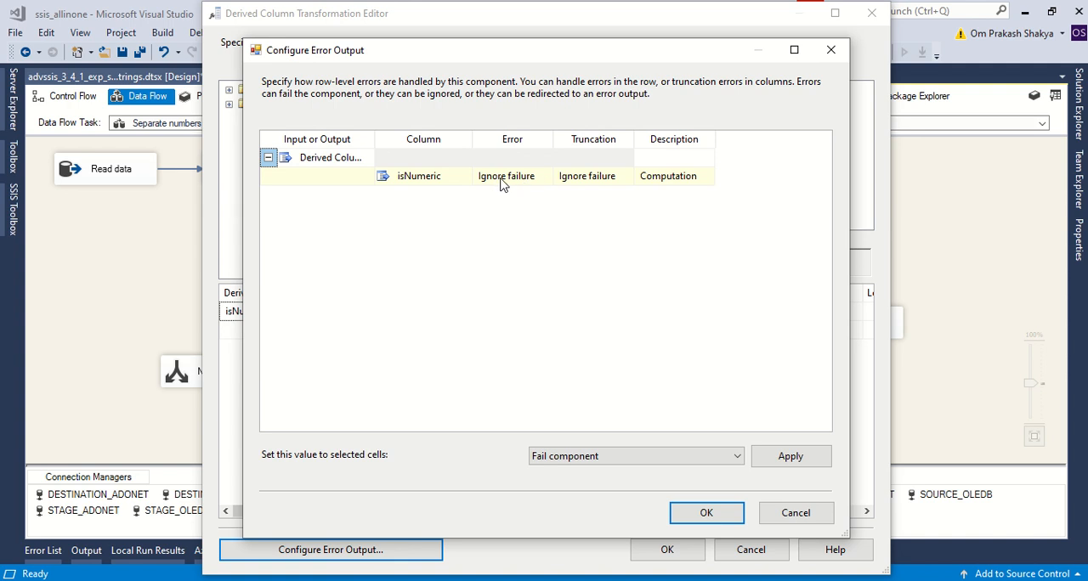
pyautogui.click(831, 49)
pyautogui.click(871, 12)
pyautogui.click(890, 240)
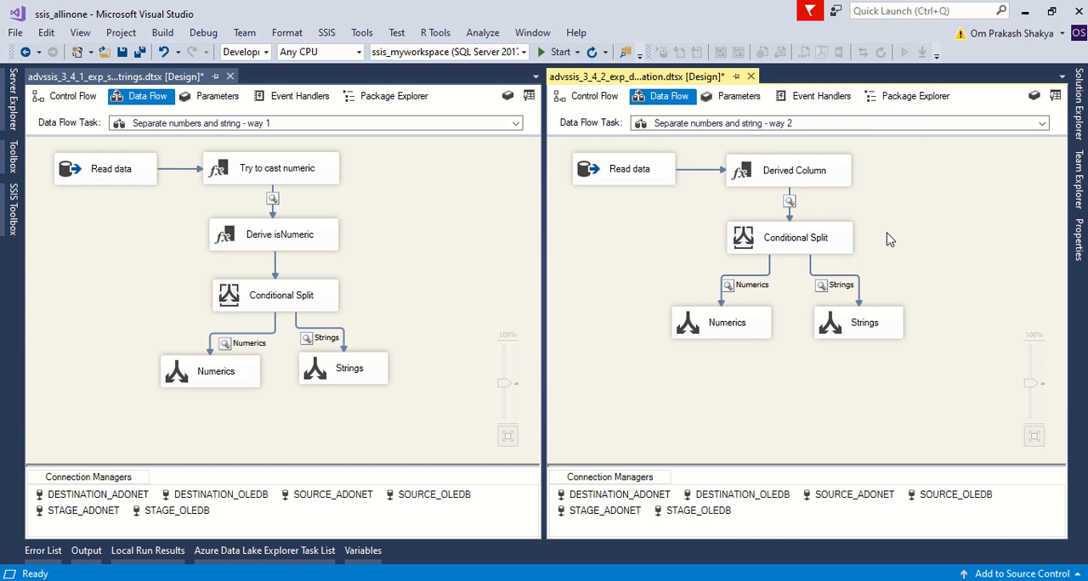
# Examine the Numerics output condition of the way 2 Conditional Split in the enlarged editor, and close it without changes.
pyautogui.doubleClick(754, 247)
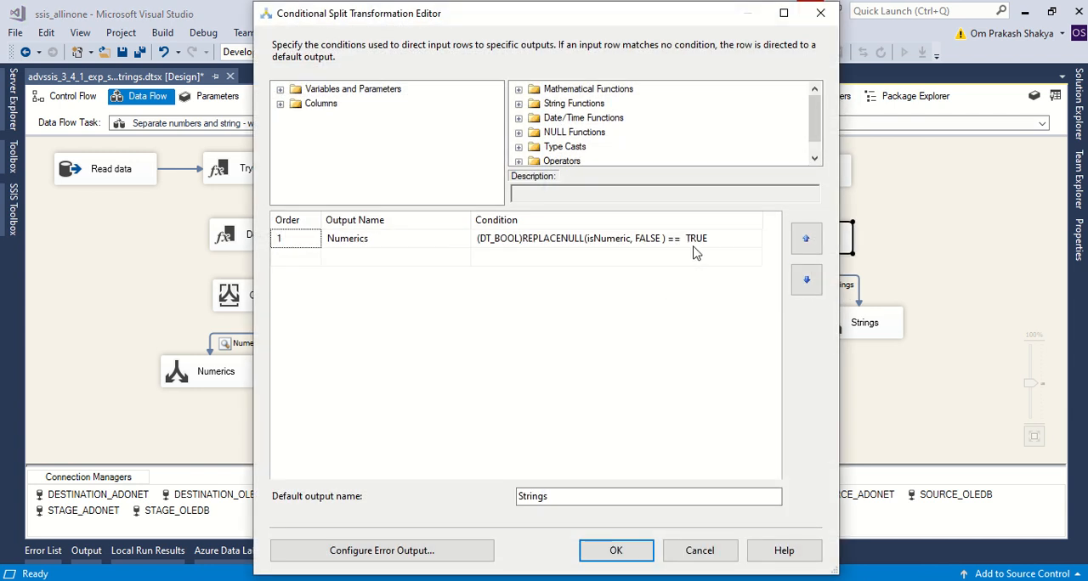
pyautogui.click(784, 12)
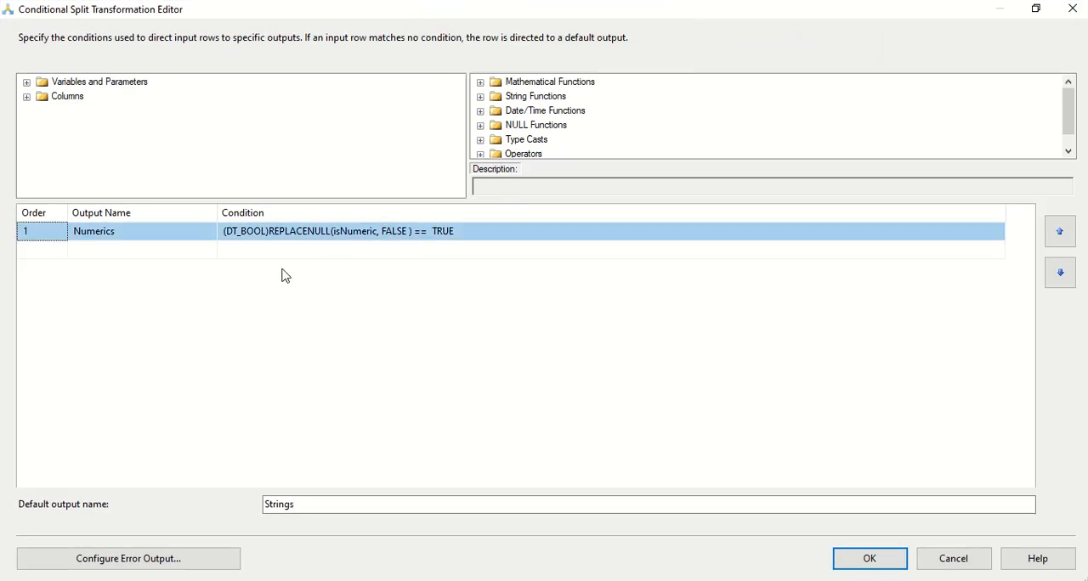
pyautogui.click(384, 231)
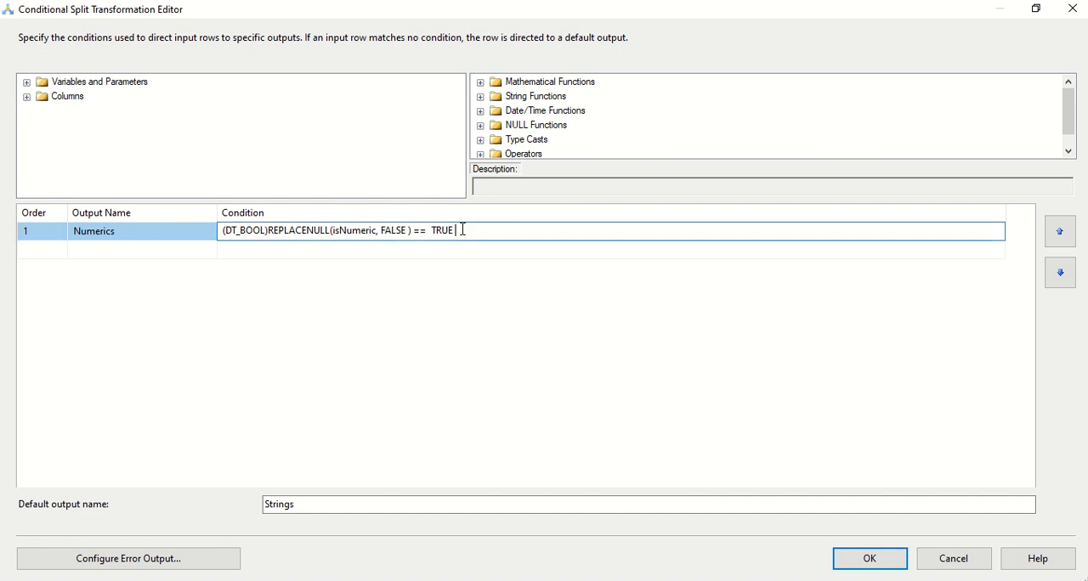
pyautogui.moveTo(463, 231); pyautogui.dragTo(269, 233)
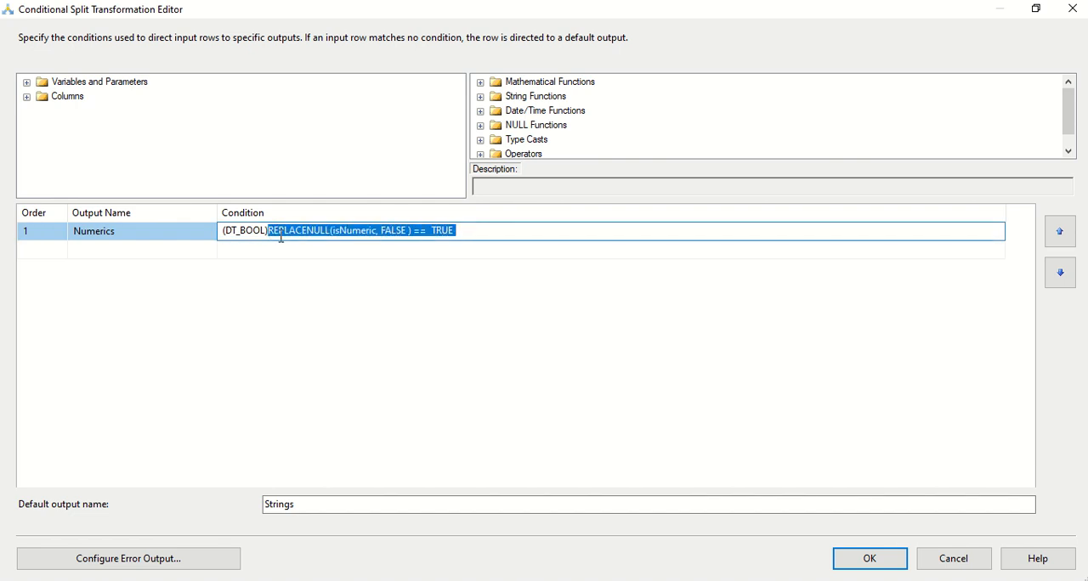
pyautogui.click(335, 231)
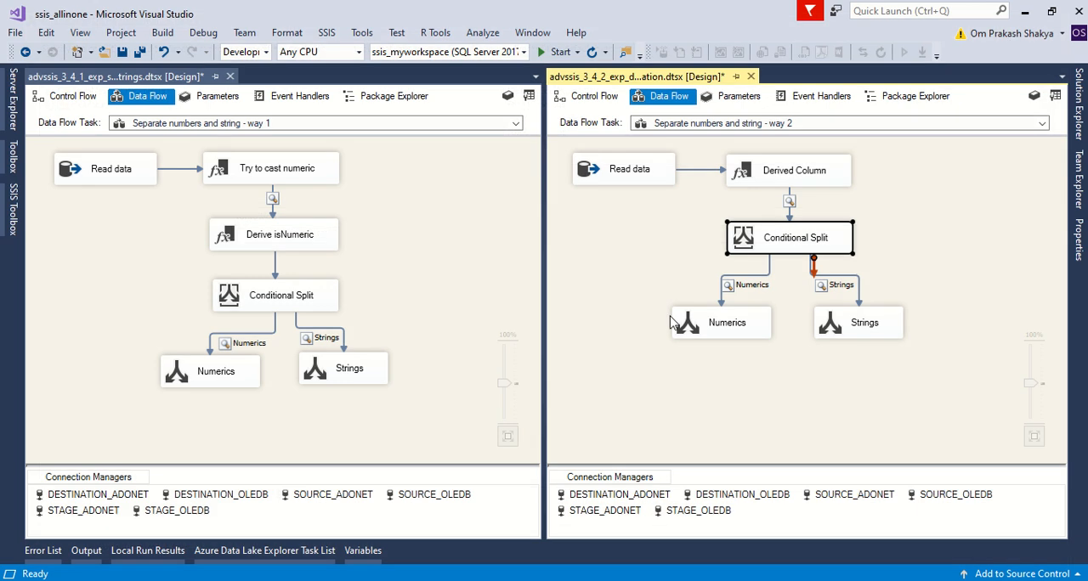
pyautogui.click(648, 248)
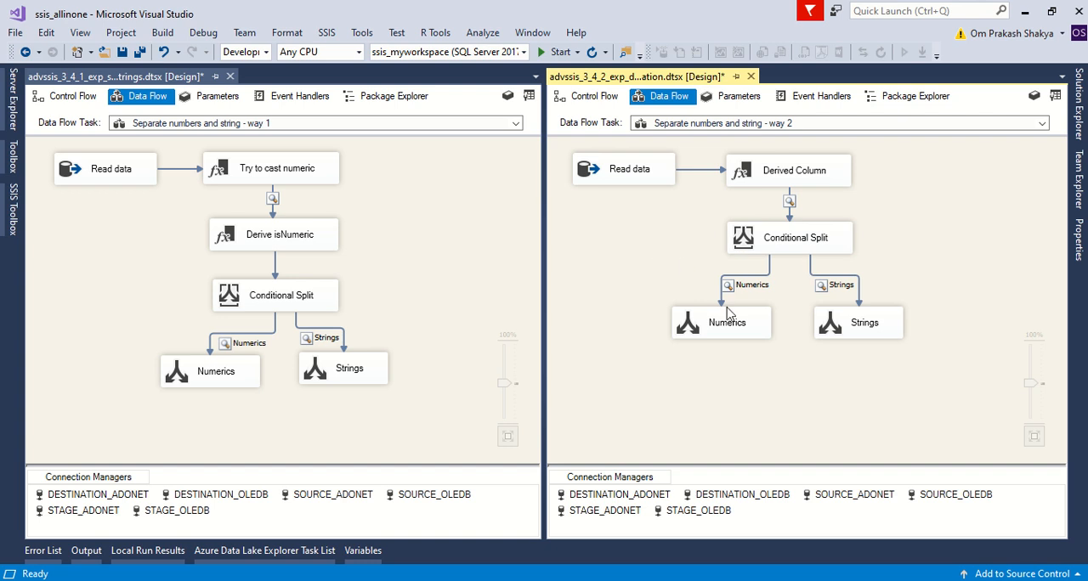
pyautogui.click(463, 222)
pyautogui.click(877, 199)
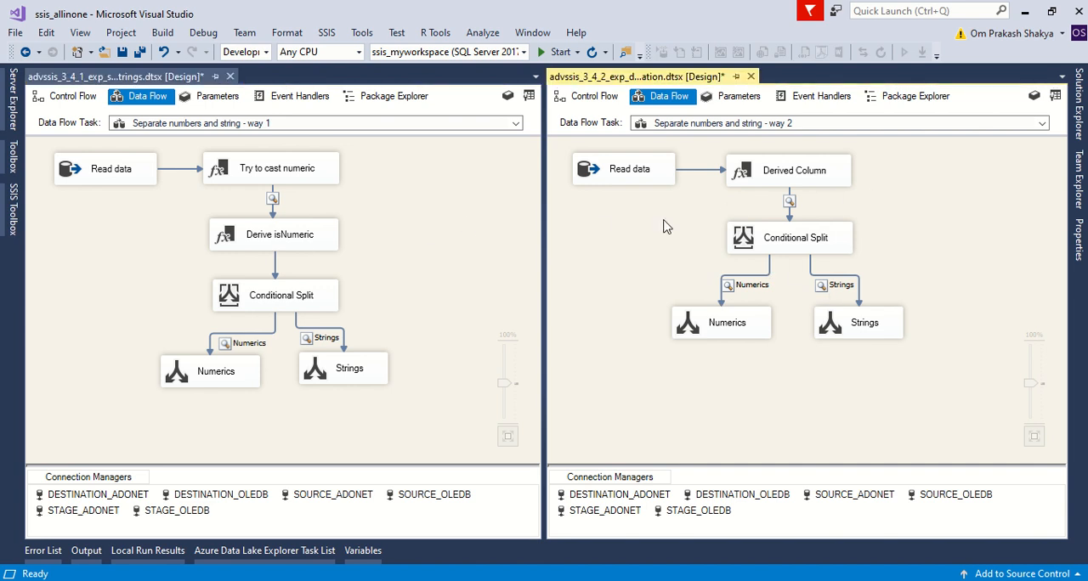
# Review the toNumeric expression in the way 1 "Try to cast numeric" transformation, and close its editor without changes.
pyautogui.doubleClick(261, 178)
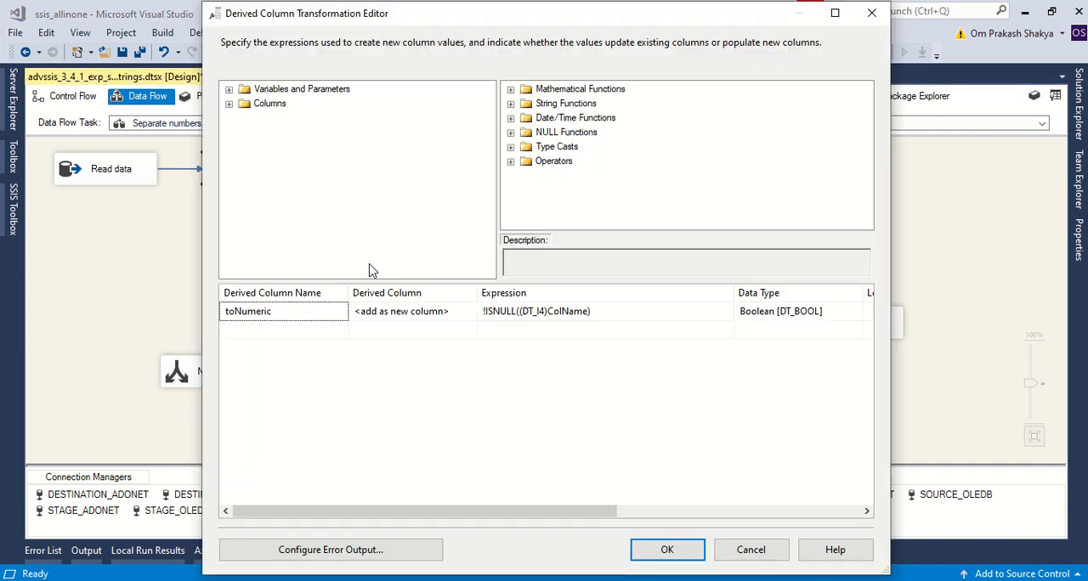
pyautogui.click(594, 314)
pyautogui.moveTo(606, 310); pyautogui.dragTo(364, 317)
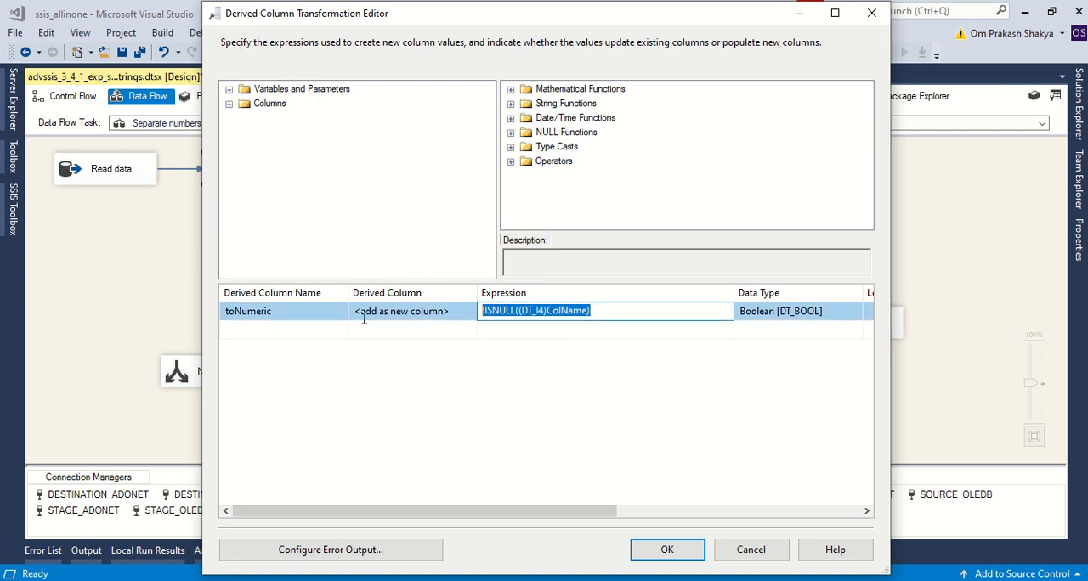
pyautogui.click(871, 15)
# Review the null-replacement expression in the way 1 "Derive isNumeric" transformation, and close its editor without changes.
pyautogui.doubleClick(247, 236)
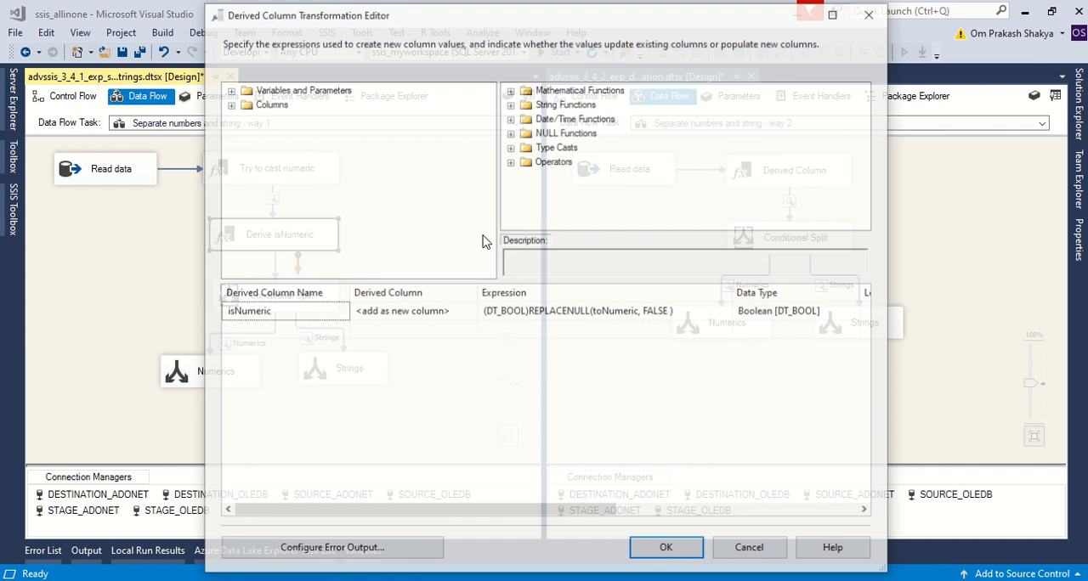
pyautogui.click(554, 313)
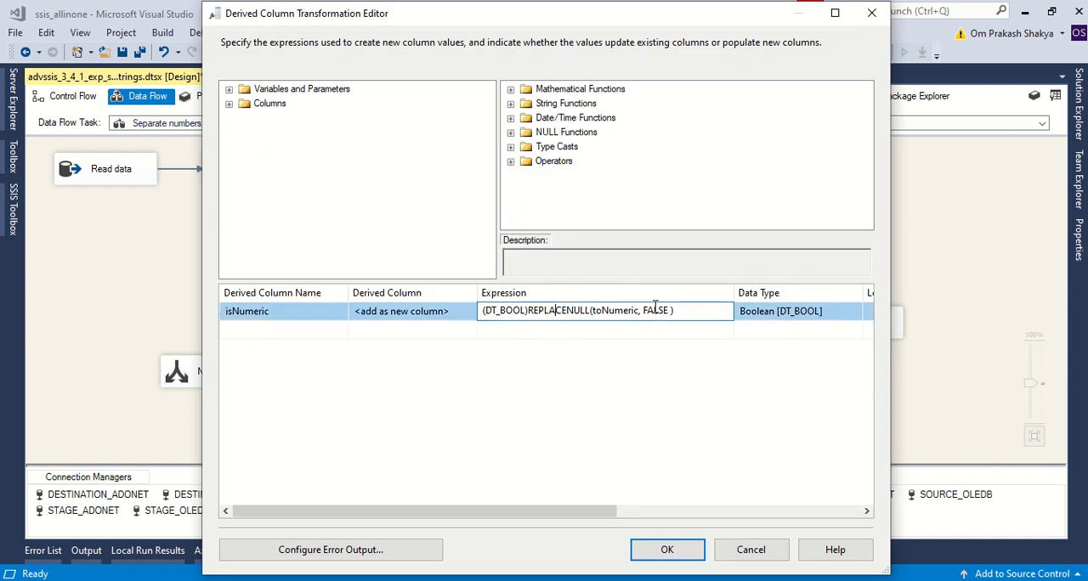
pyautogui.hotkey('ctrl', 'a')
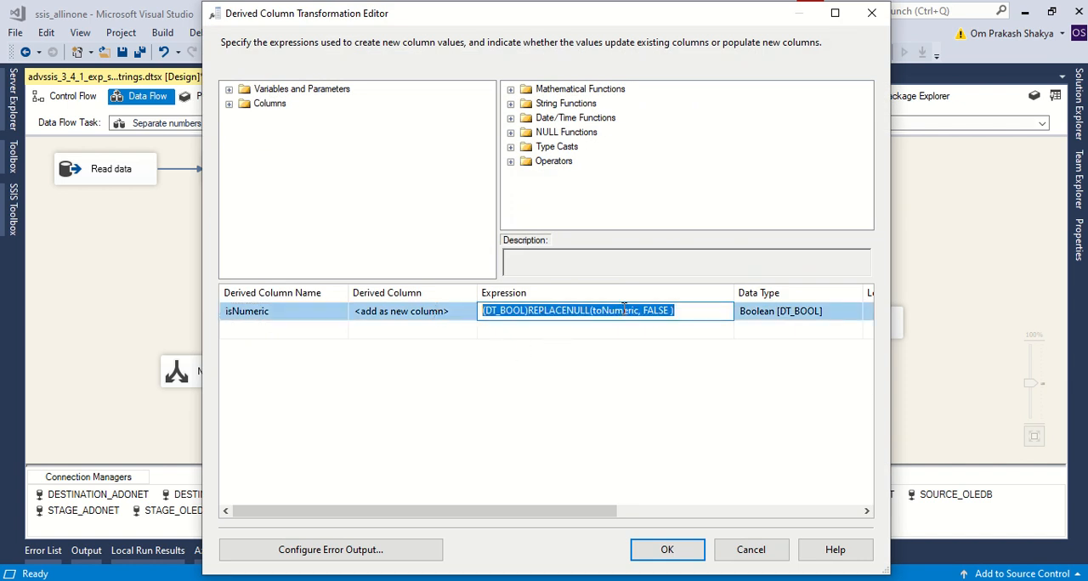
pyautogui.click(684, 309)
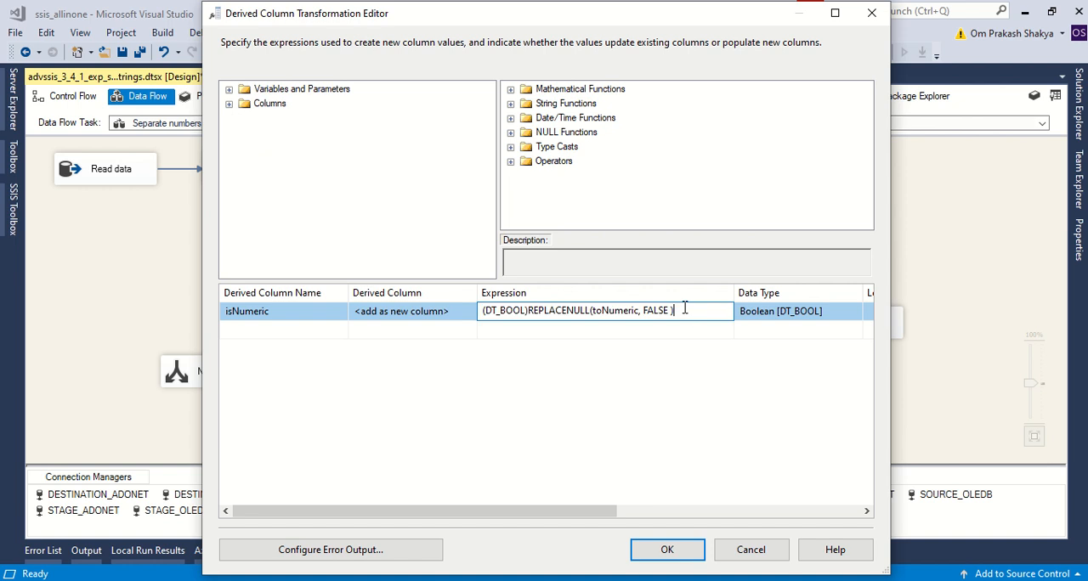
pyautogui.click(667, 348)
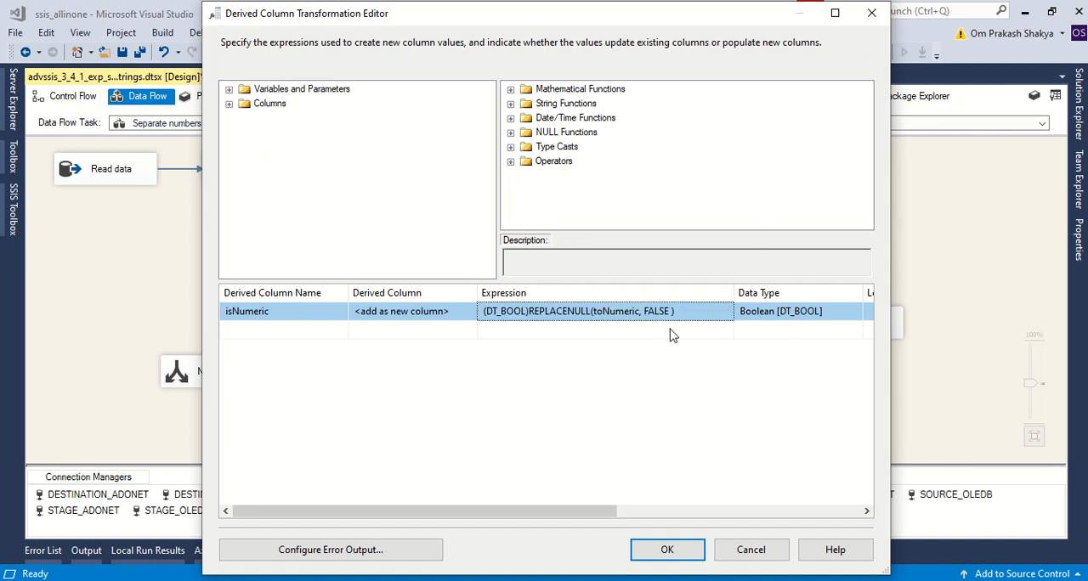
pyautogui.click(871, 13)
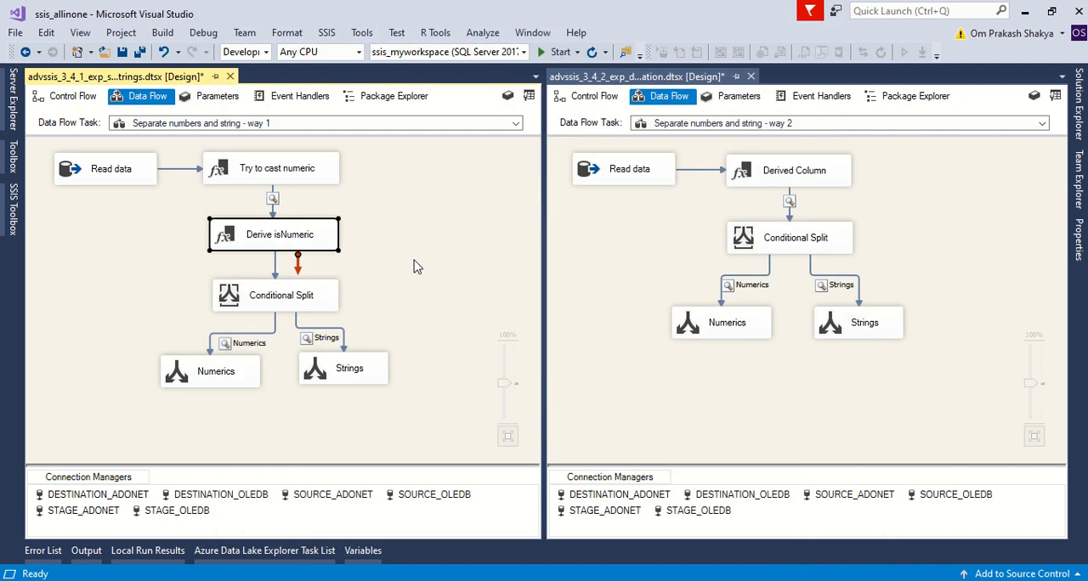
# Examine the Numerics output condition of the way 1 Conditional Split, and close its editor without changes.
pyautogui.doubleClick(263, 301)
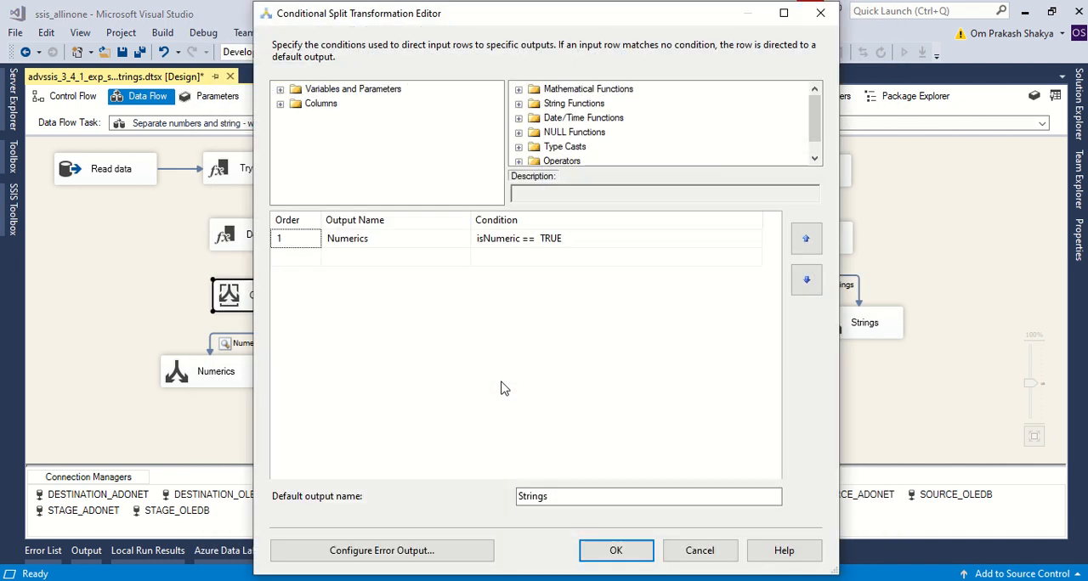
pyautogui.click(505, 241)
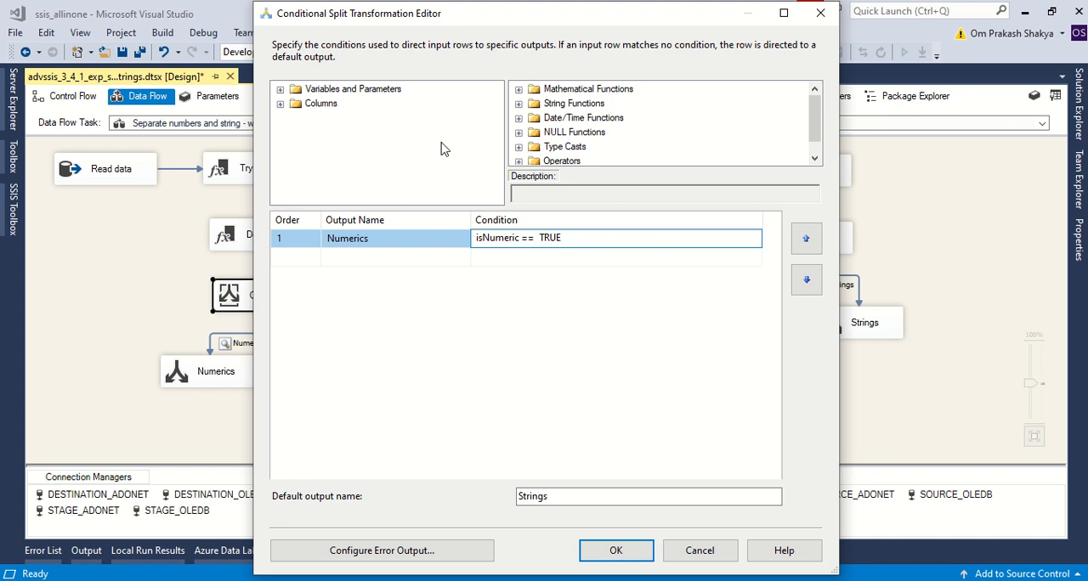
pyautogui.doubleClick(517, 239)
pyautogui.click(513, 239)
pyautogui.moveTo(521, 240); pyautogui.dragTo(467, 245)
pyautogui.click(821, 14)
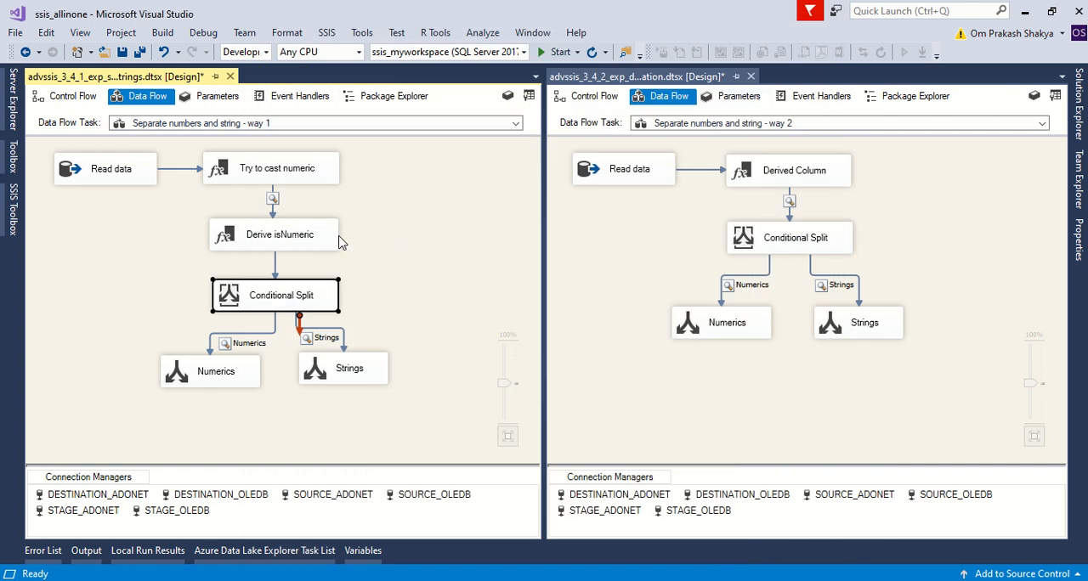
# Recheck the REPLACENULL part of the way 2 Conditional Split's Numerics condition for comparison, and close the editor without changes.
pyautogui.doubleClick(738, 251)
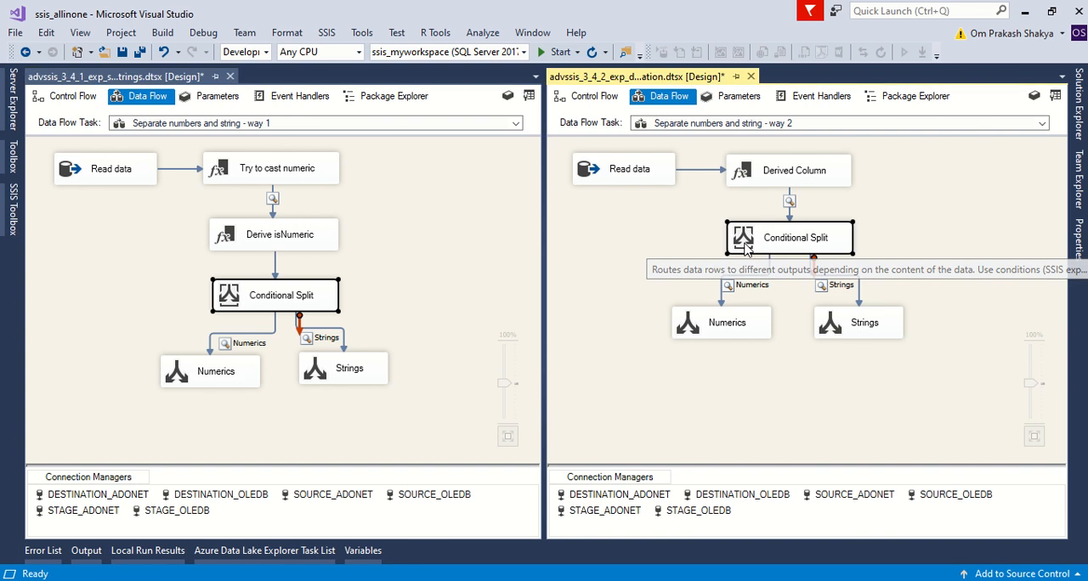
pyautogui.click(553, 241)
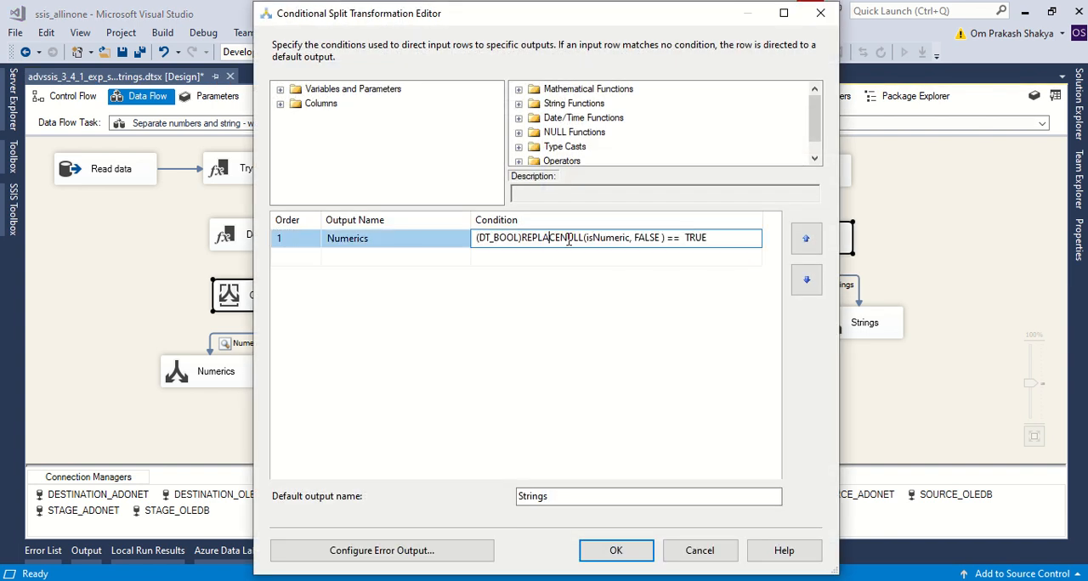
pyautogui.moveTo(665, 237); pyautogui.dragTo(448, 245)
pyautogui.click(571, 303)
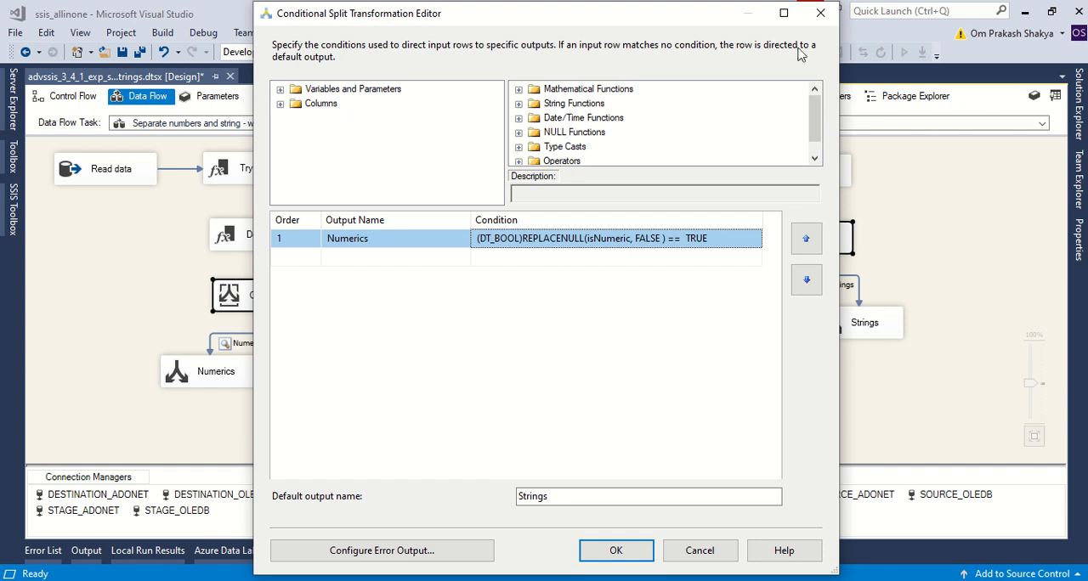
pyautogui.click(820, 12)
pyautogui.click(658, 259)
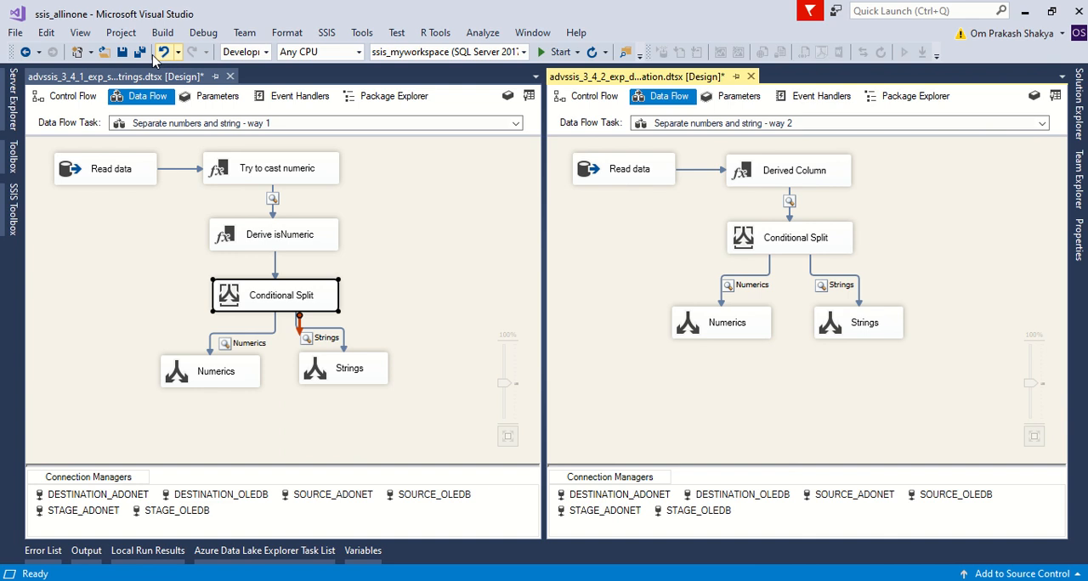
# Save both the way 2 and way 1 packages, and close the way 1 package.
pyautogui.click(122, 53)
pyautogui.click(501, 250)
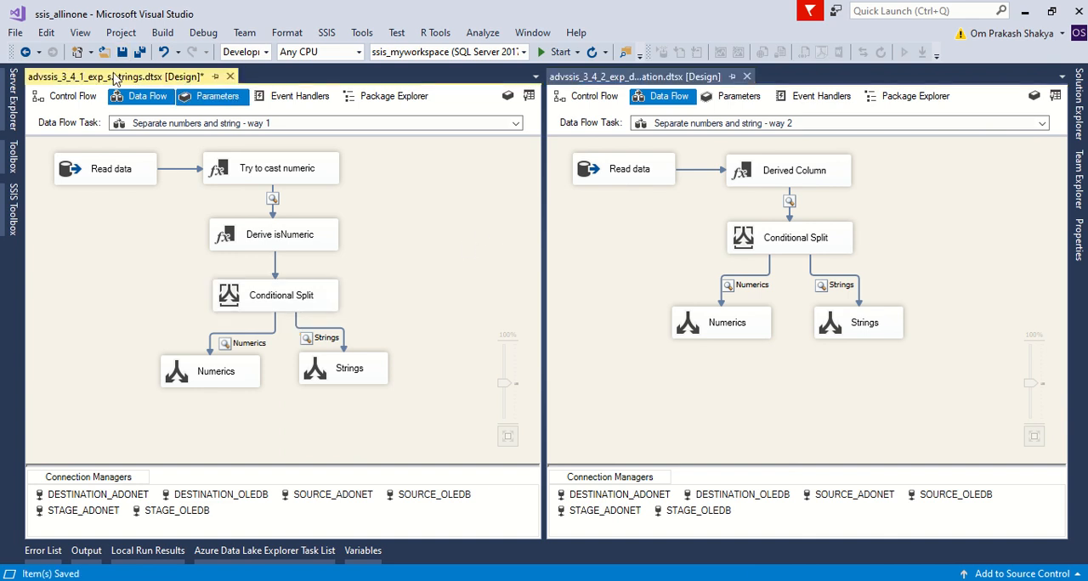
pyautogui.click(122, 52)
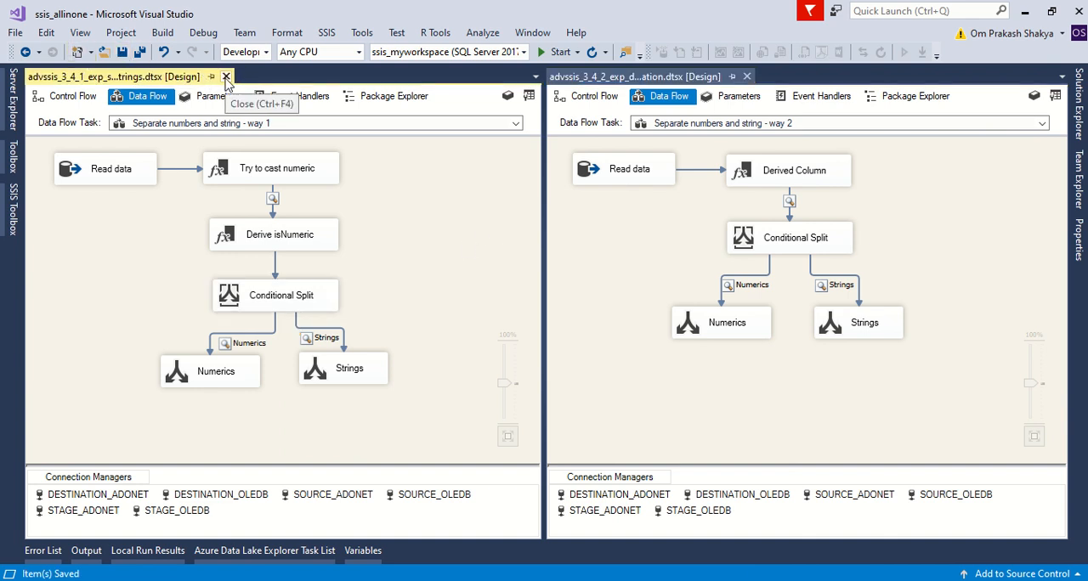
pyautogui.click(227, 77)
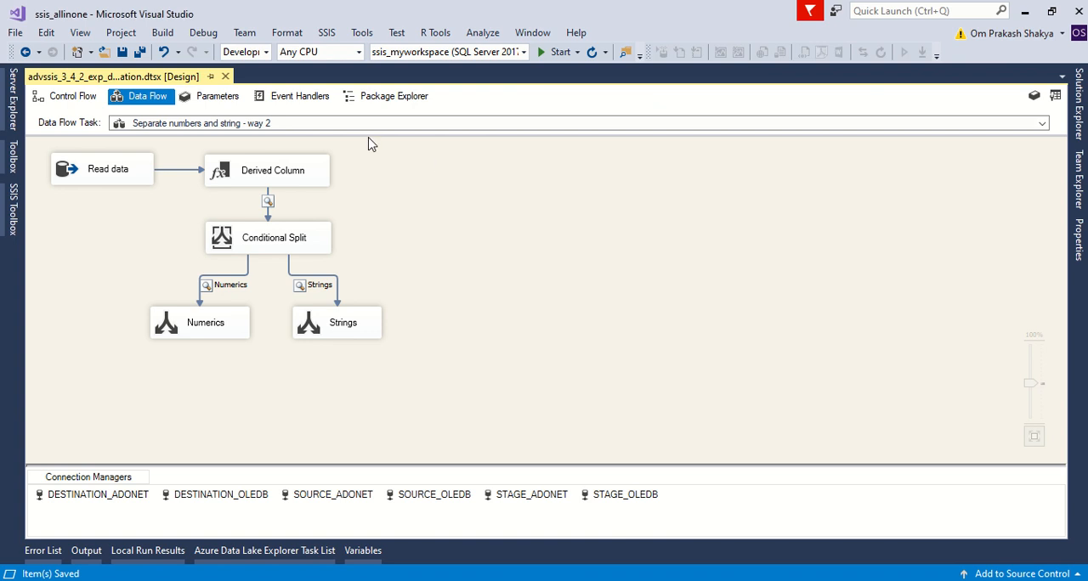
# Run the way 2 package past the Derived Column data viewer, and spread the Numerics and Strings data viewers apart.
pyautogui.click(542, 51)
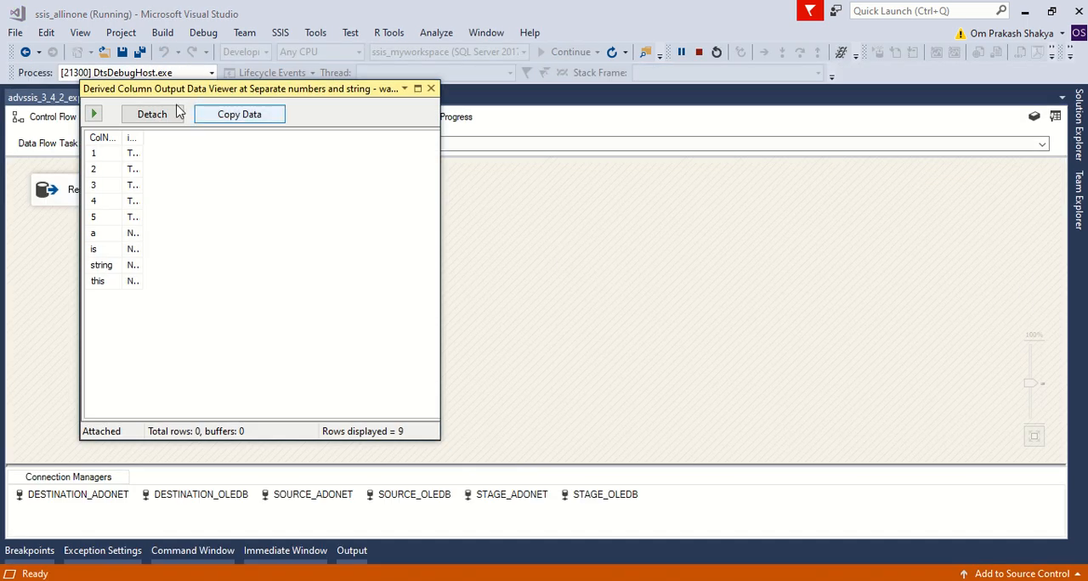
pyautogui.click(94, 114)
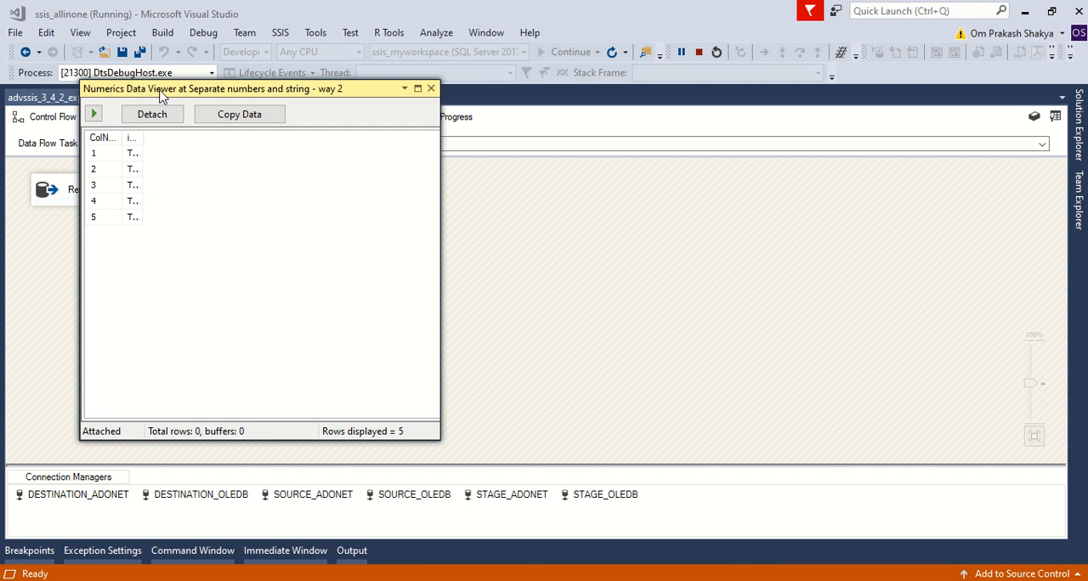
pyautogui.moveTo(162, 95); pyautogui.dragTo(575, 134)
pyautogui.moveTo(314, 99); pyautogui.dragTo(477, 231)
# Widen the isNumeric column to fit its contents in the Derived Column Output, Strings and Numerics data viewers.
pyautogui.doubleClick(141, 137)
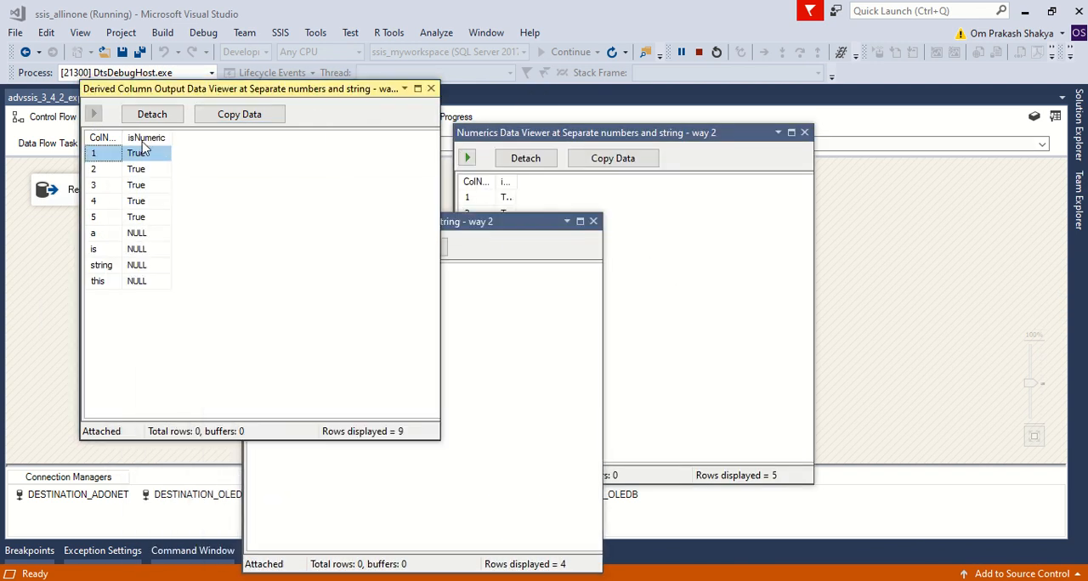
pyautogui.click(489, 301)
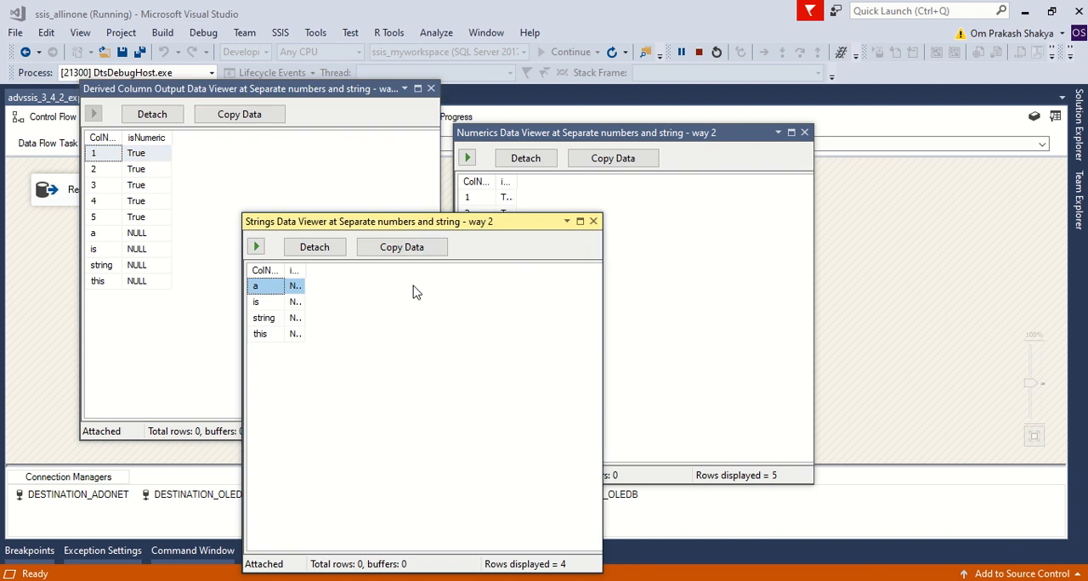
pyautogui.doubleClick(306, 271)
pyautogui.click(667, 231)
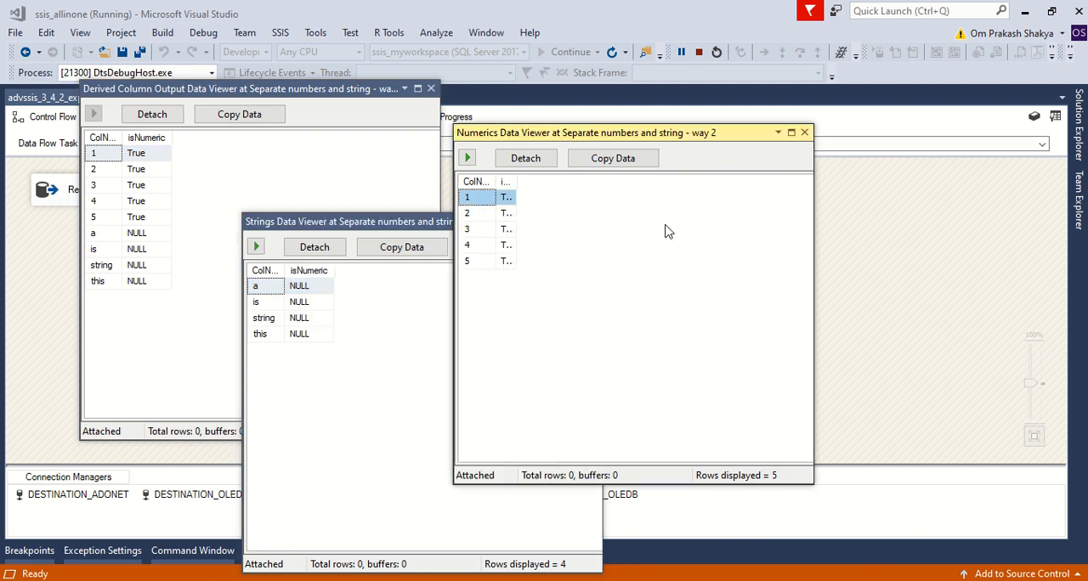
pyautogui.doubleClick(518, 180)
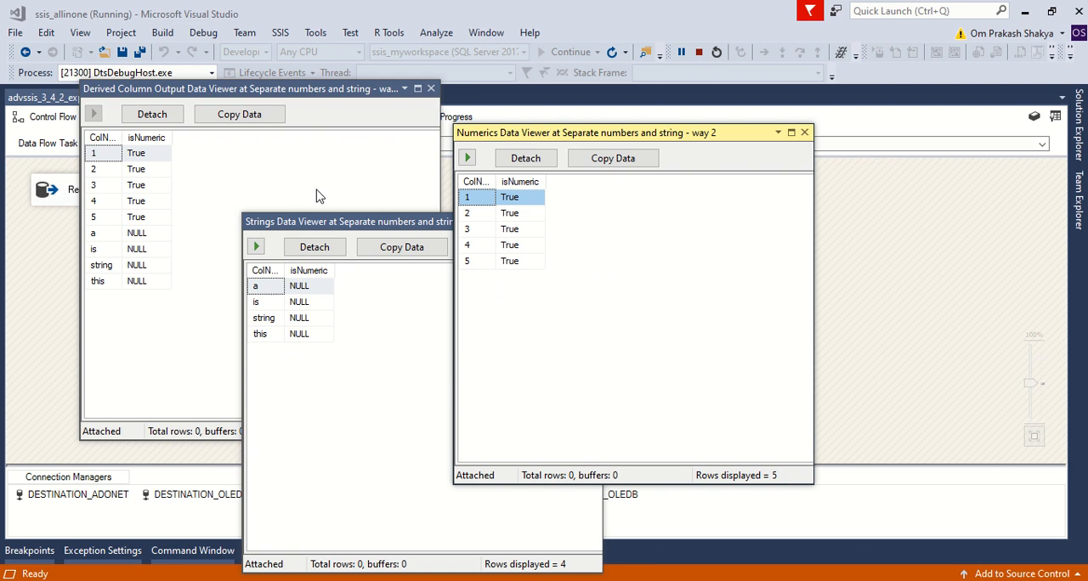
# Compare the rows in the three data viewers, fitting the ColName column width in the Derived Column Output and Strings viewers.
pyautogui.click(238, 172)
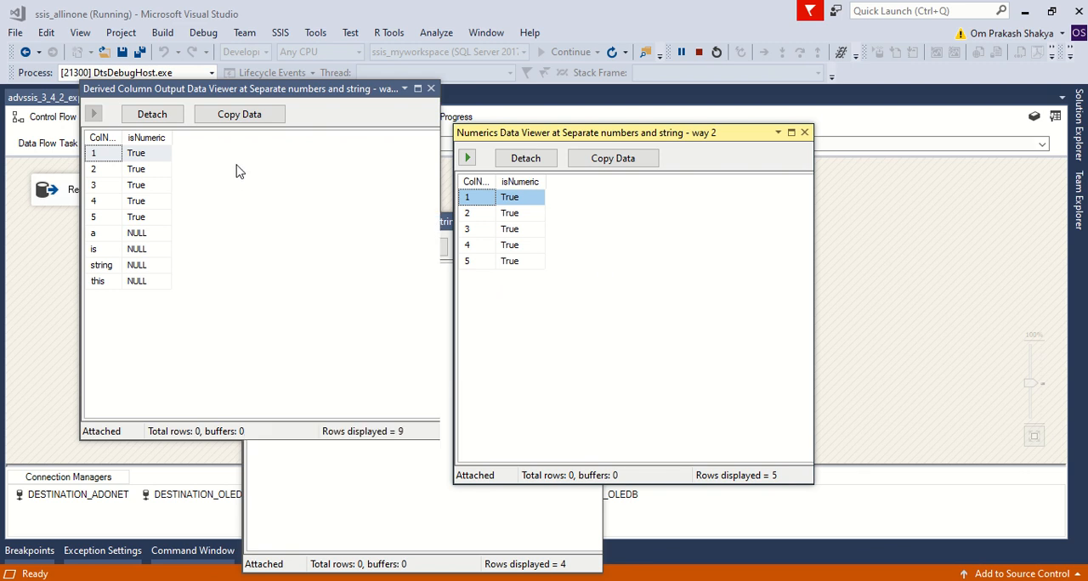
pyautogui.doubleClick(121, 138)
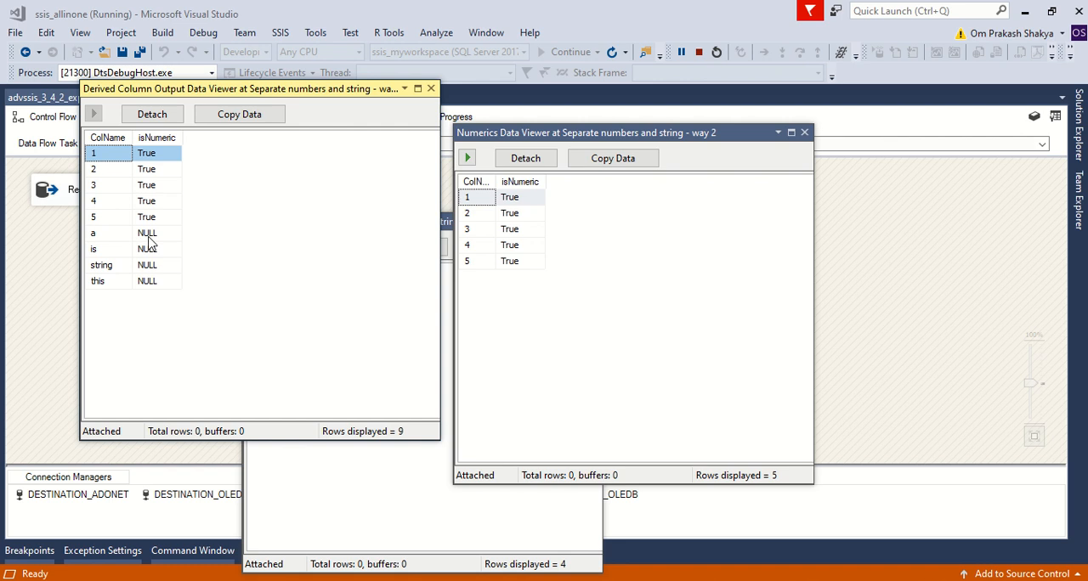
pyautogui.click(583, 293)
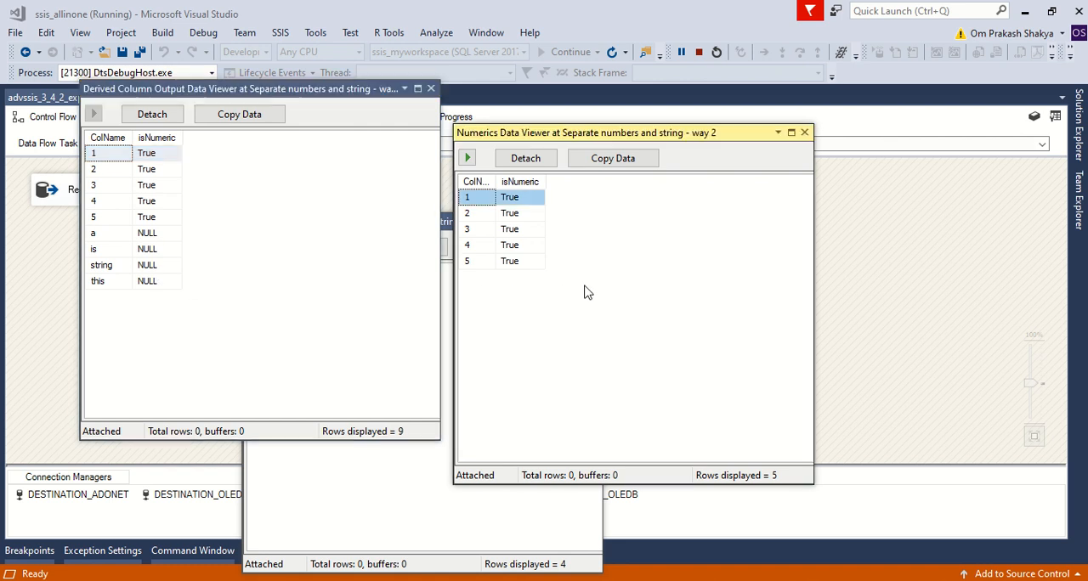
pyautogui.click(353, 478)
pyautogui.click(724, 243)
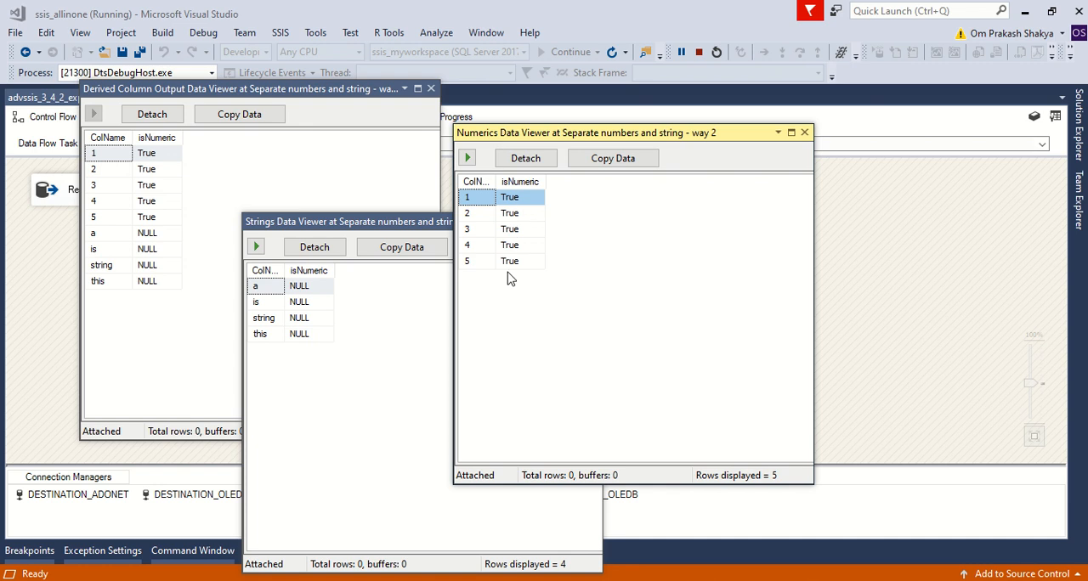
pyautogui.click(382, 367)
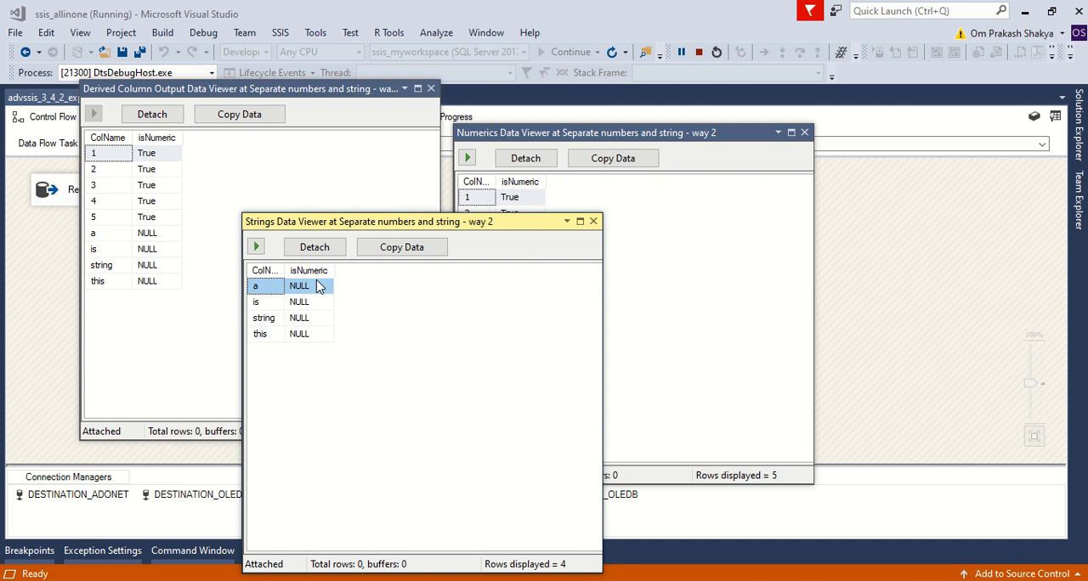
pyautogui.doubleClick(284, 271)
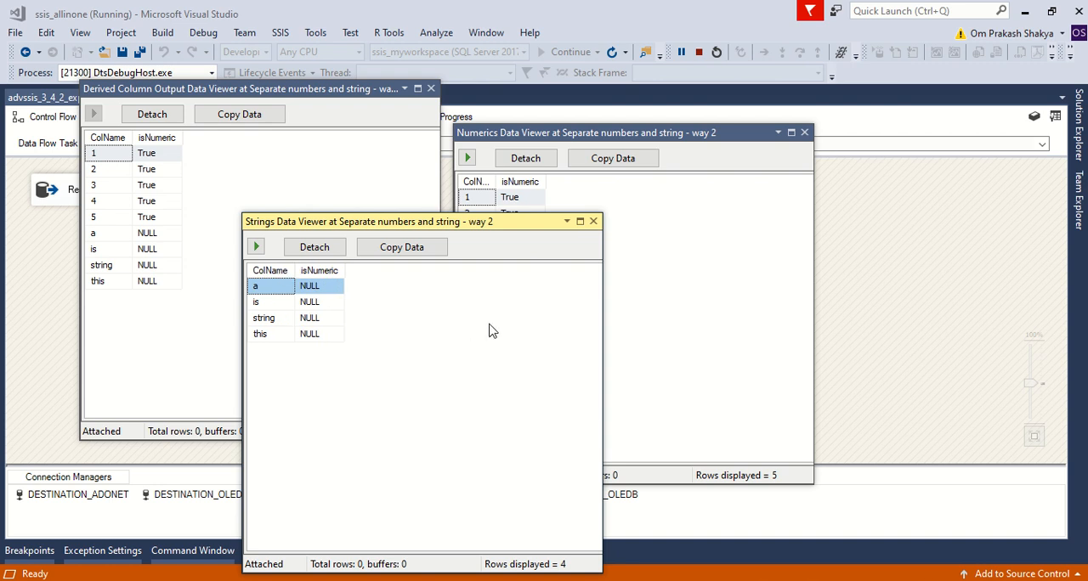
# Close the Strings, Numerics and Derived Column Output data viewers so the package finishes, and stop debugging.
pyautogui.click(593, 221)
pyautogui.click(804, 133)
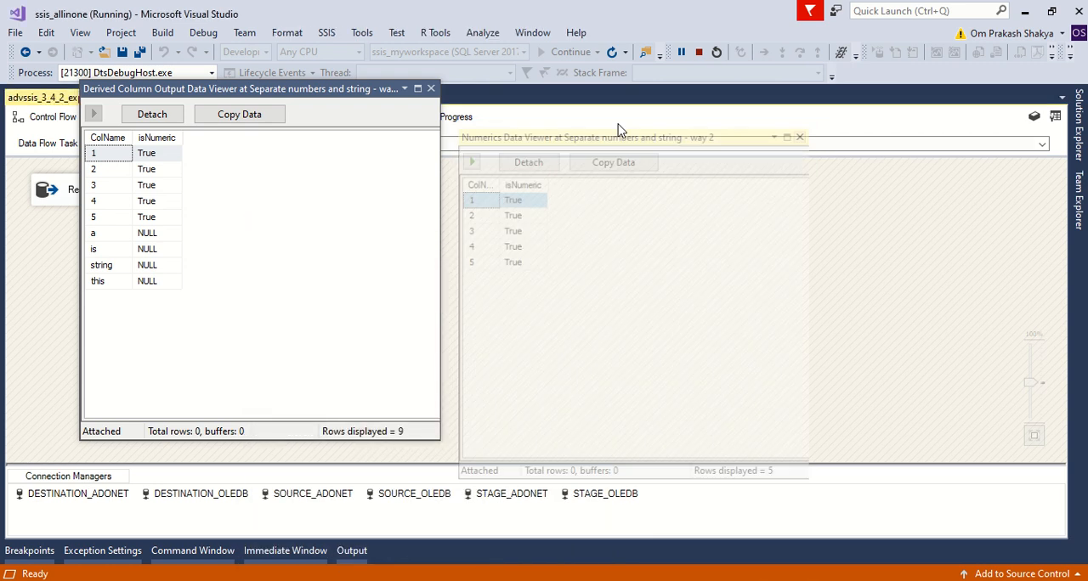
pyautogui.click(431, 89)
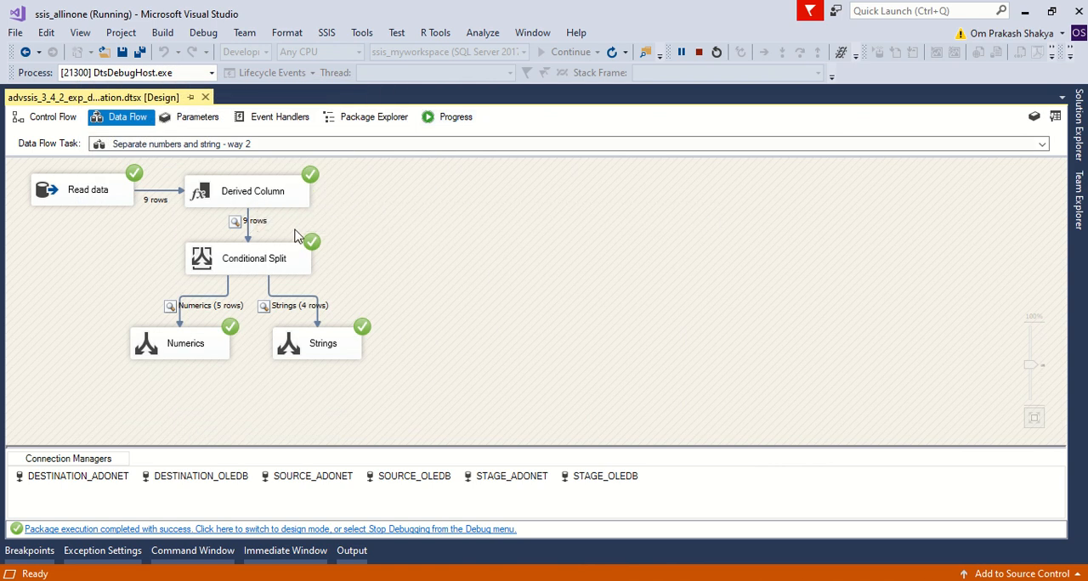
pyautogui.click(699, 52)
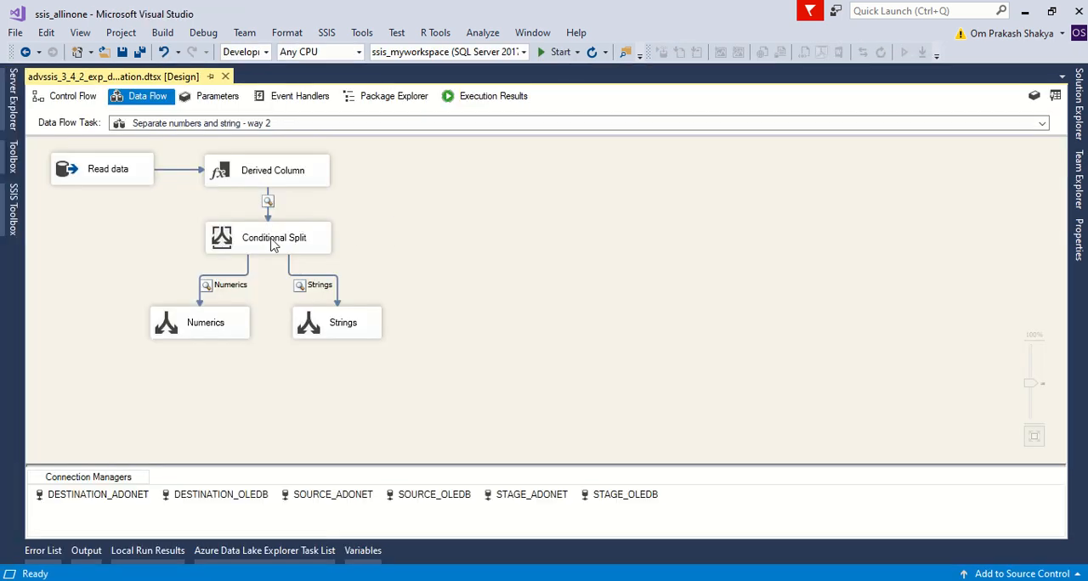
# Open the way 2 Conditional Split editor once more to review its conditions, and close it without changes.
pyautogui.doubleClick(273, 240)
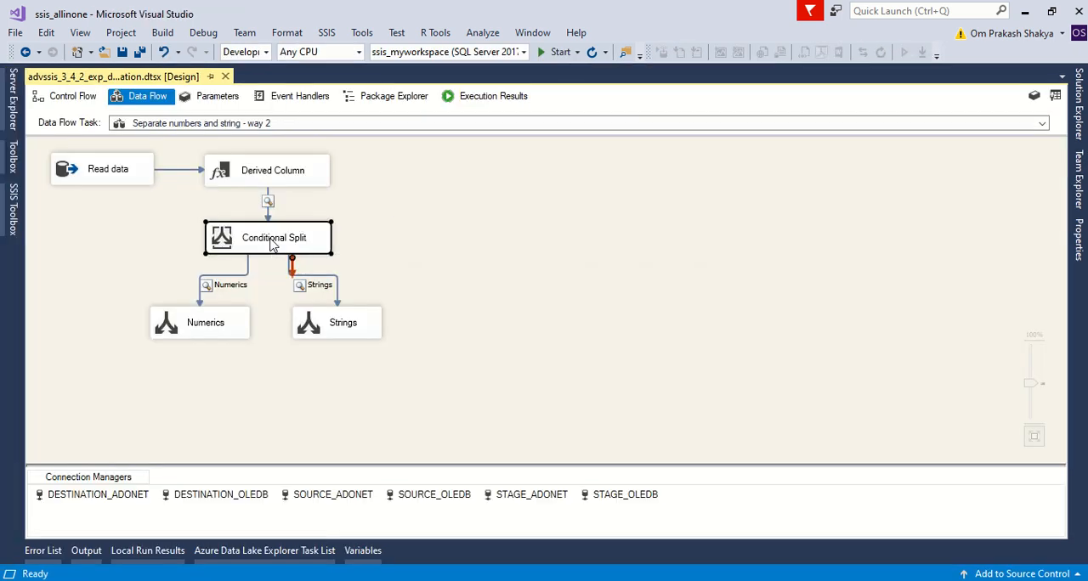
pyautogui.click(821, 15)
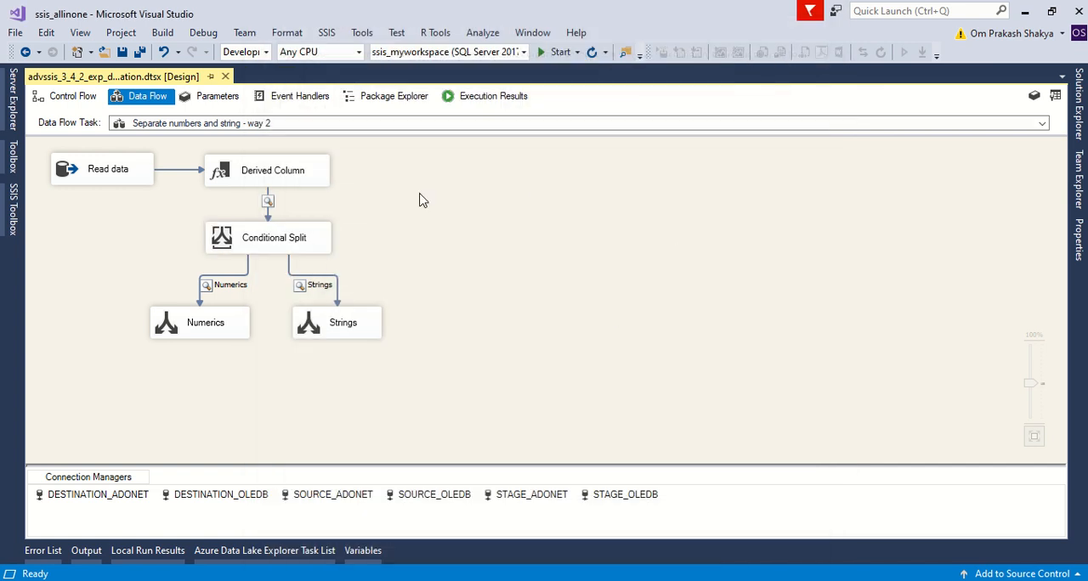
# Switch to the Slides.pptx presentation in PowerPoint and review the Scenario 4 slide on way 3.4.2.
pyautogui.moveTo(654, 574)
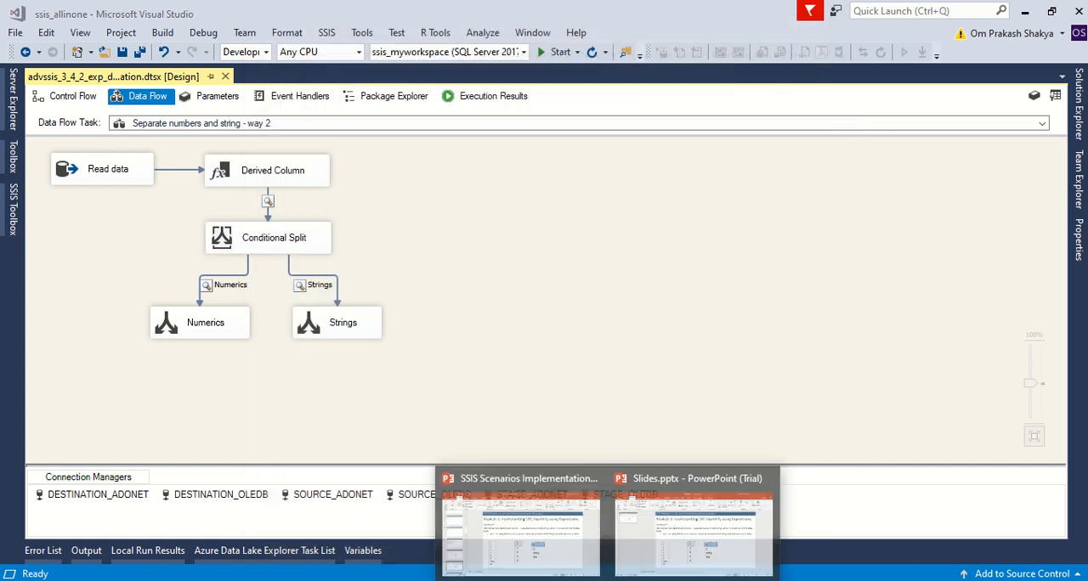
pyautogui.click(651, 534)
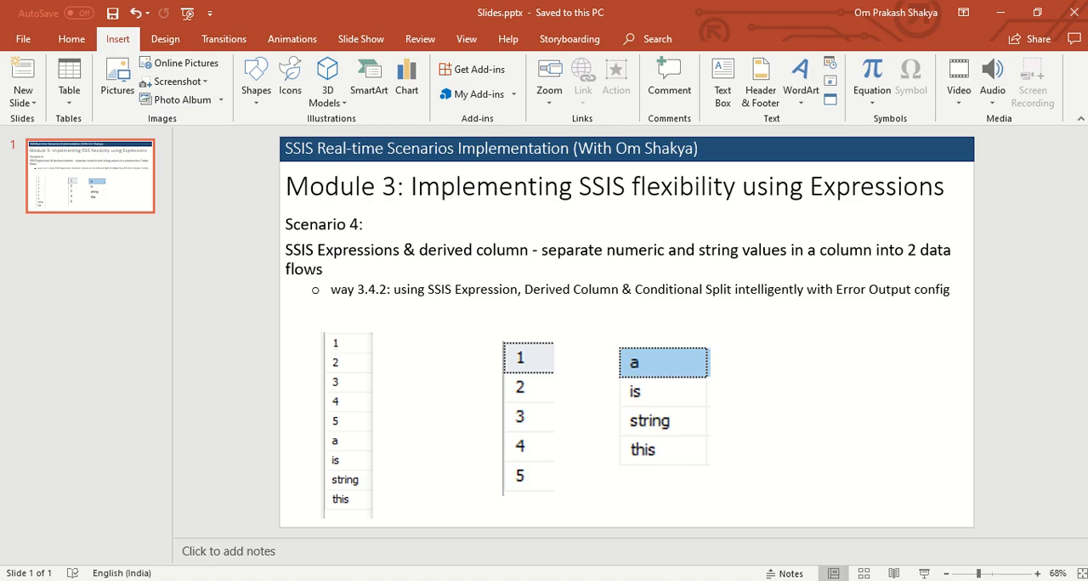
pyautogui.hotkey('alt', 'Tab')
pyautogui.click(608, 580)
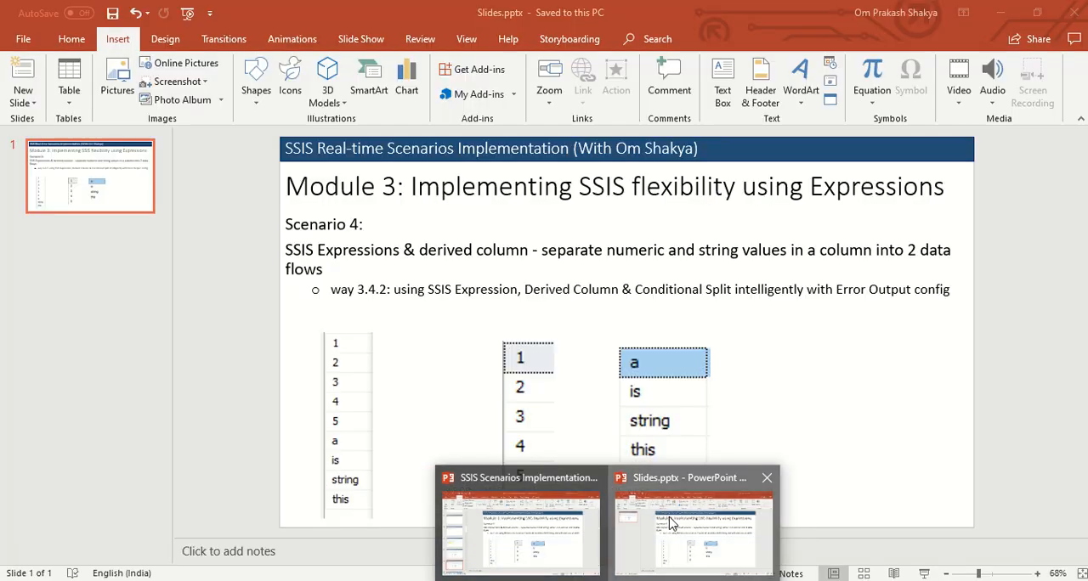